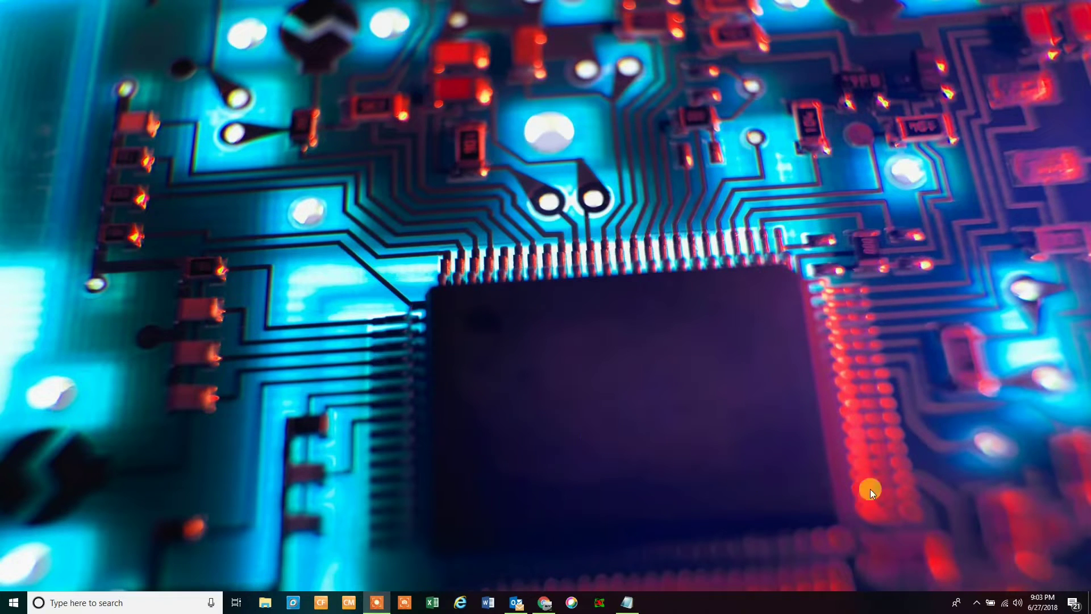
# Choose the pi-star network from the Windows Wi-Fi list and start connecting.
pyautogui.click(1004, 606)
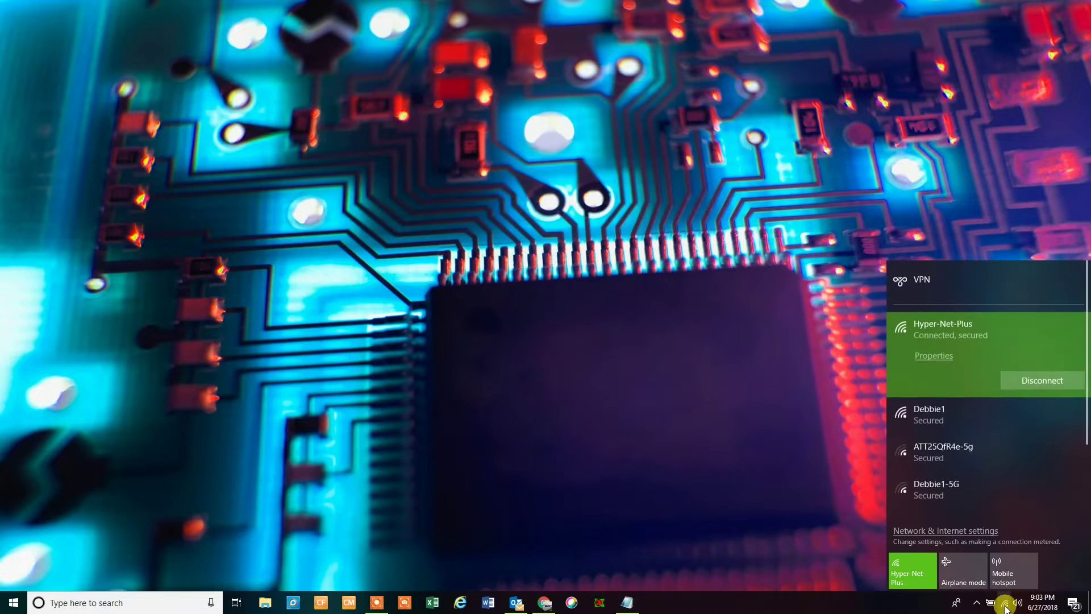
pyautogui.scroll(-3, 990, 441)
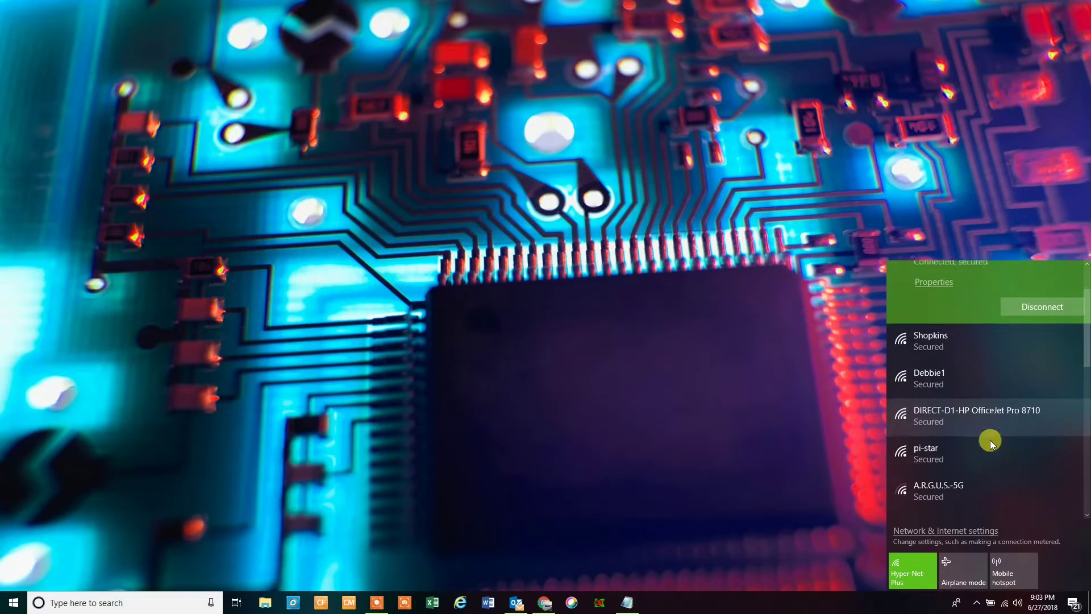
pyautogui.click(950, 453)
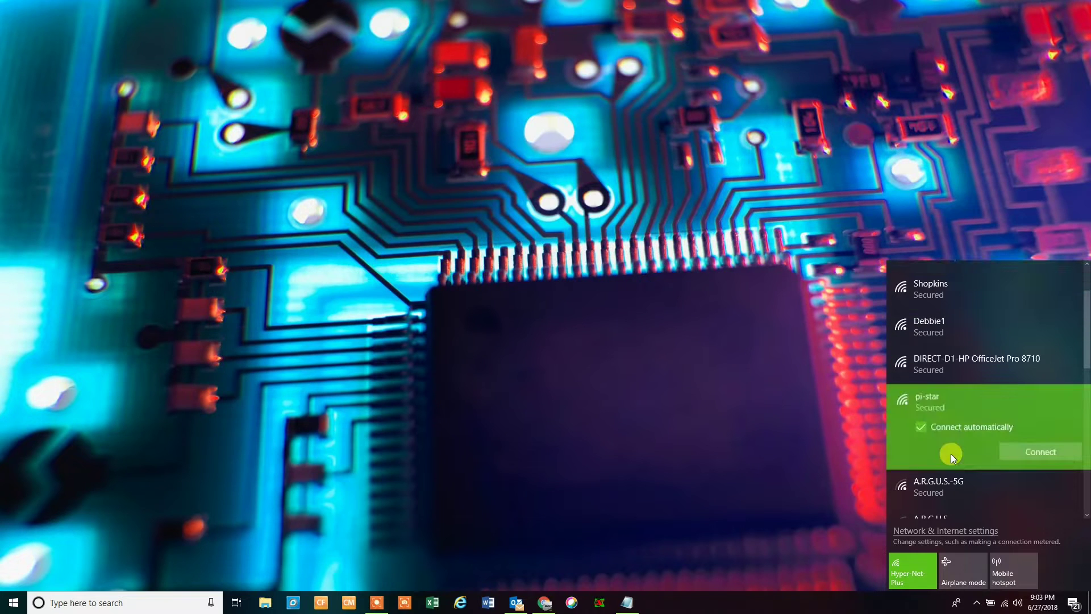
pyautogui.click(1038, 453)
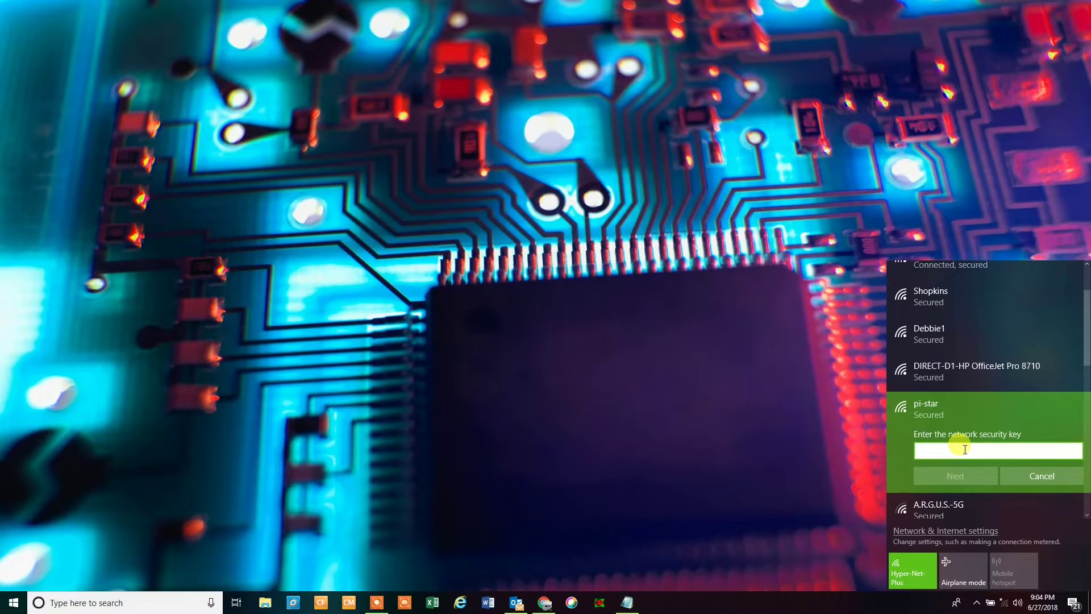
# Enter the pi-star network security key and allow the PC to be discoverable.
pyautogui.write('•••')
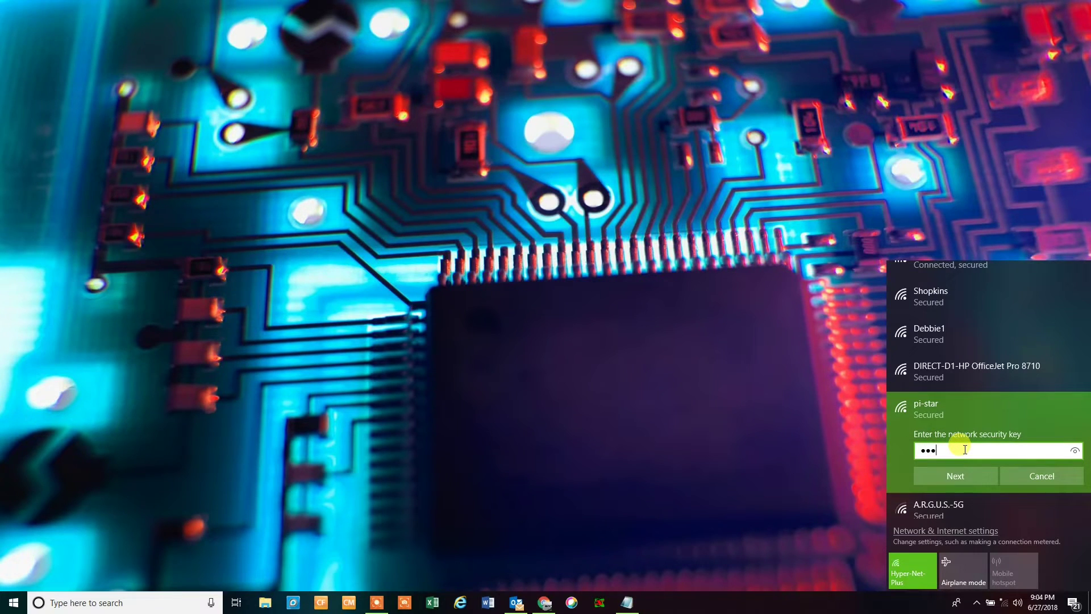
pyautogui.write('••••••')
pyautogui.click(957, 479)
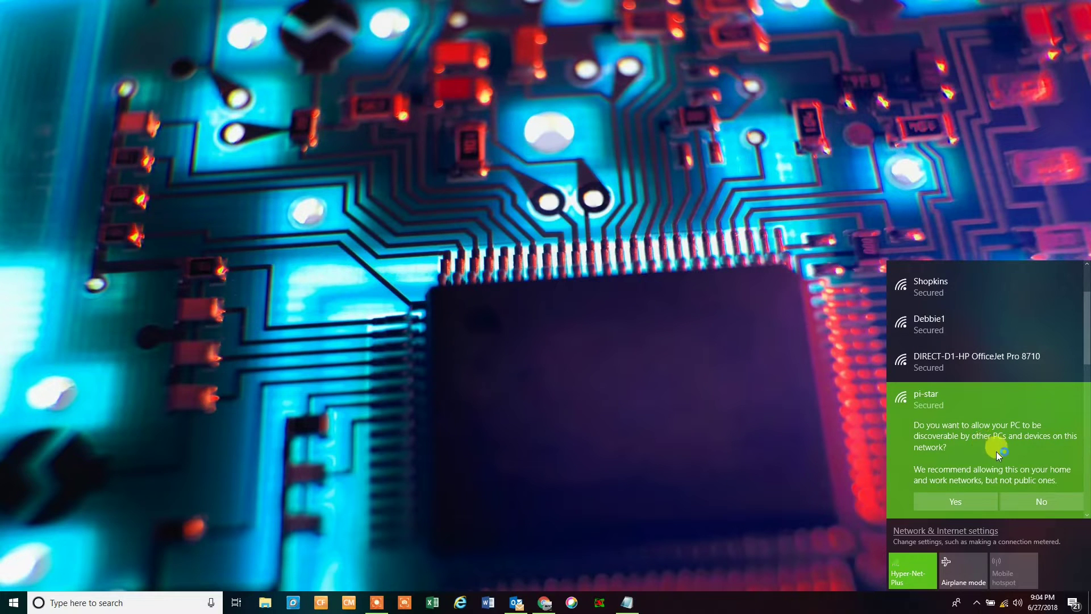
pyautogui.click(970, 498)
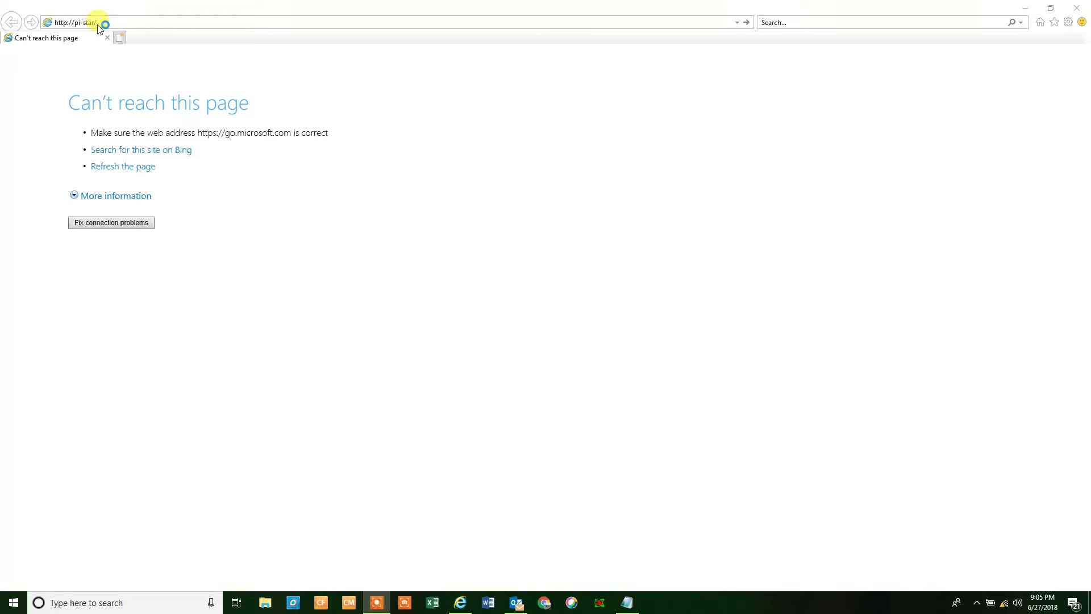
pyautogui.click(107, 23)
pyautogui.press('Home')
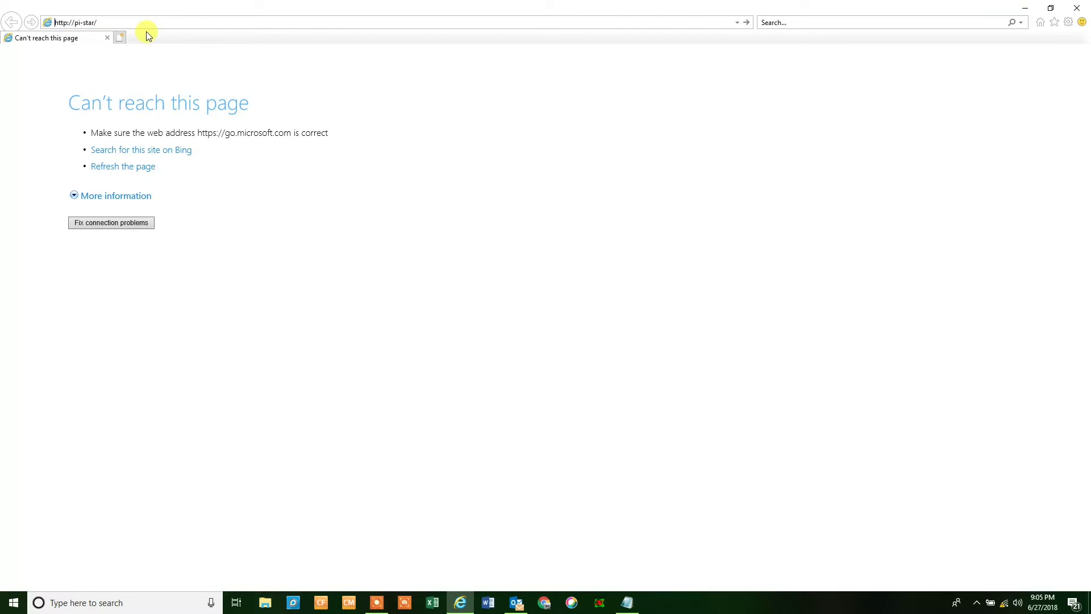
pyautogui.press('Return')
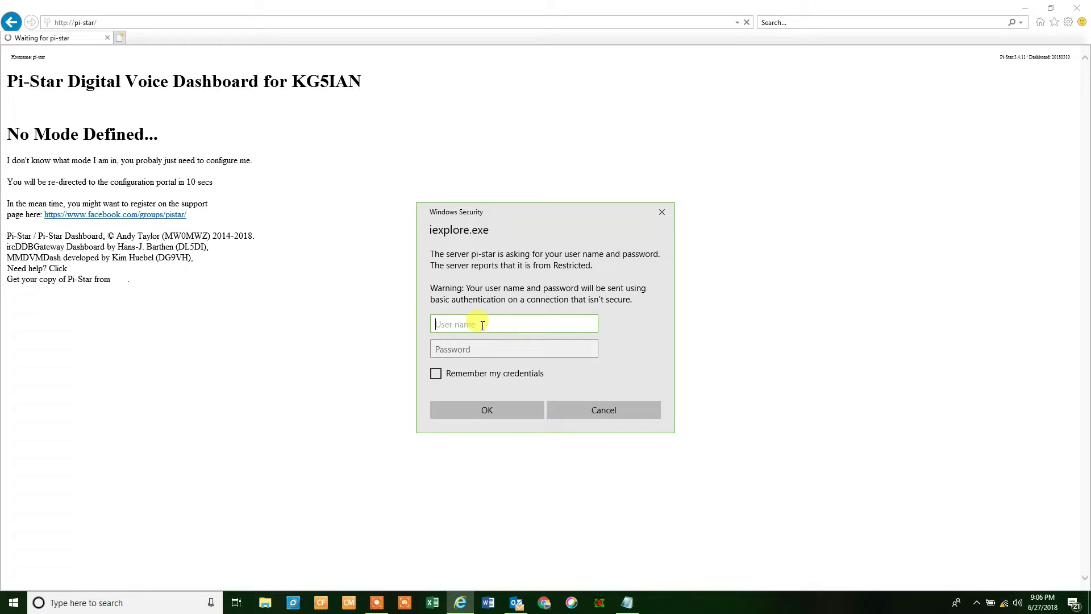
# Enter the dashboard user name and password in the Windows Security prompt and submit.
pyautogui.write('pi-star')
pyautogui.press('Tab')
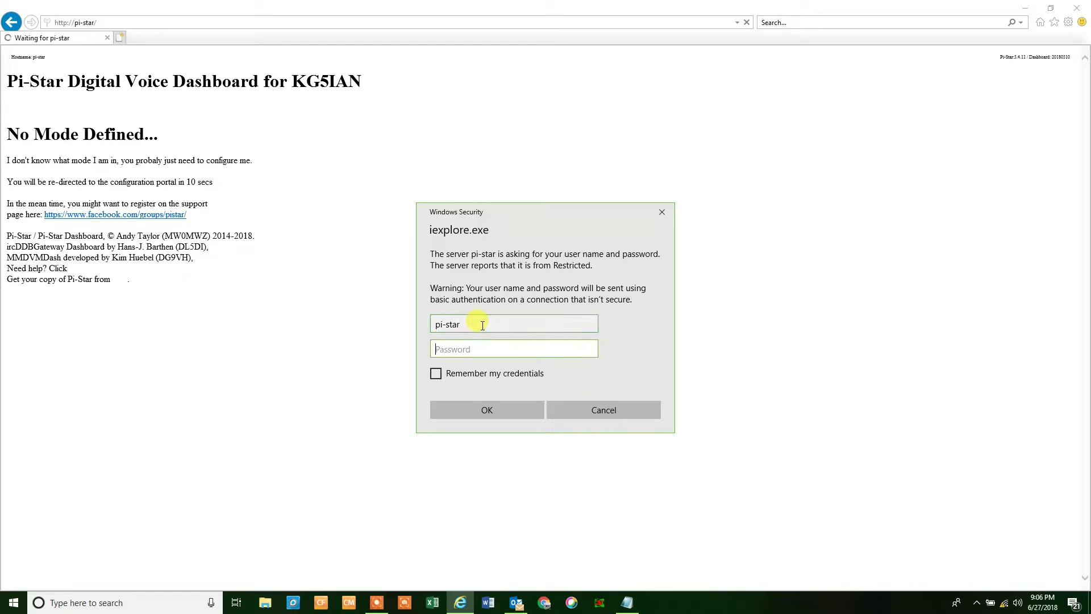
pyautogui.write('r')
pyautogui.click(503, 410)
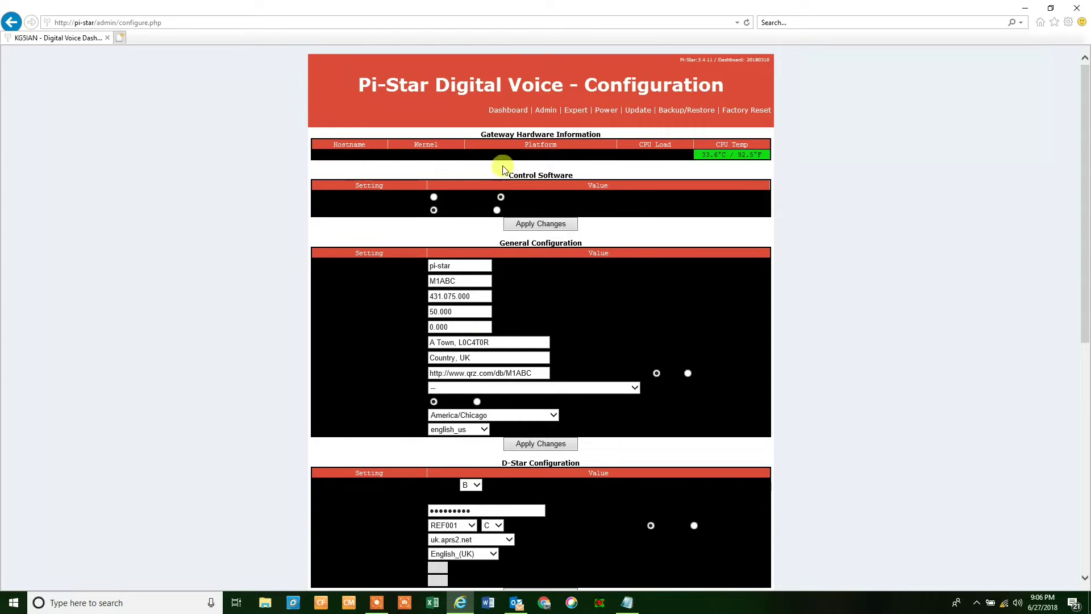
pyautogui.scroll(-3, 561, 217)
pyautogui.scroll(3, 561, 219)
pyautogui.scroll(-4, 767, 227)
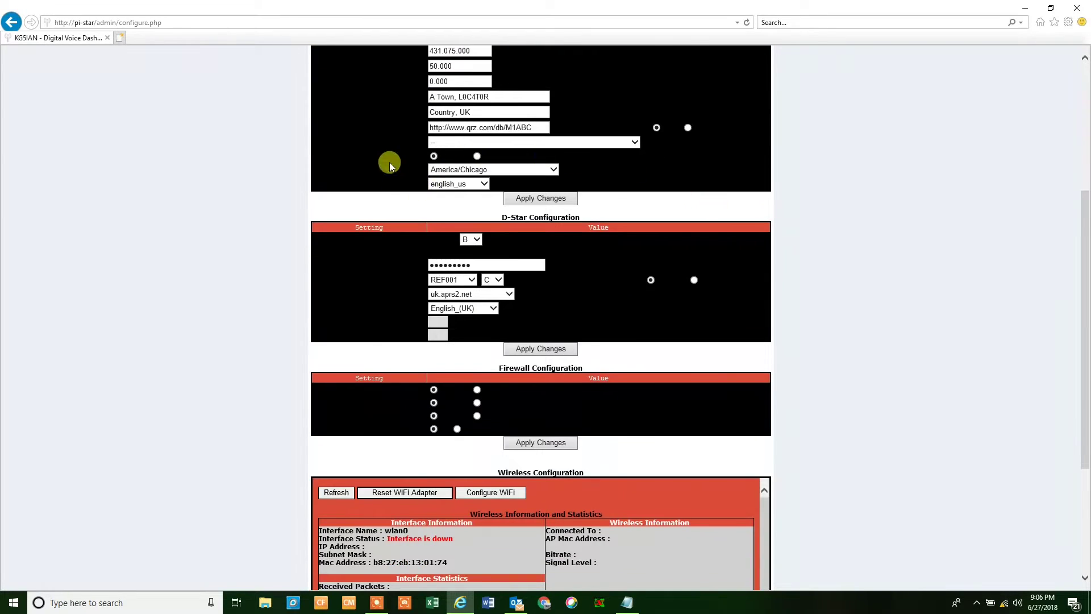
pyautogui.scroll(-4, 444, 227)
pyautogui.scroll(-1, 536, 341)
pyautogui.scroll(2, 872, 376)
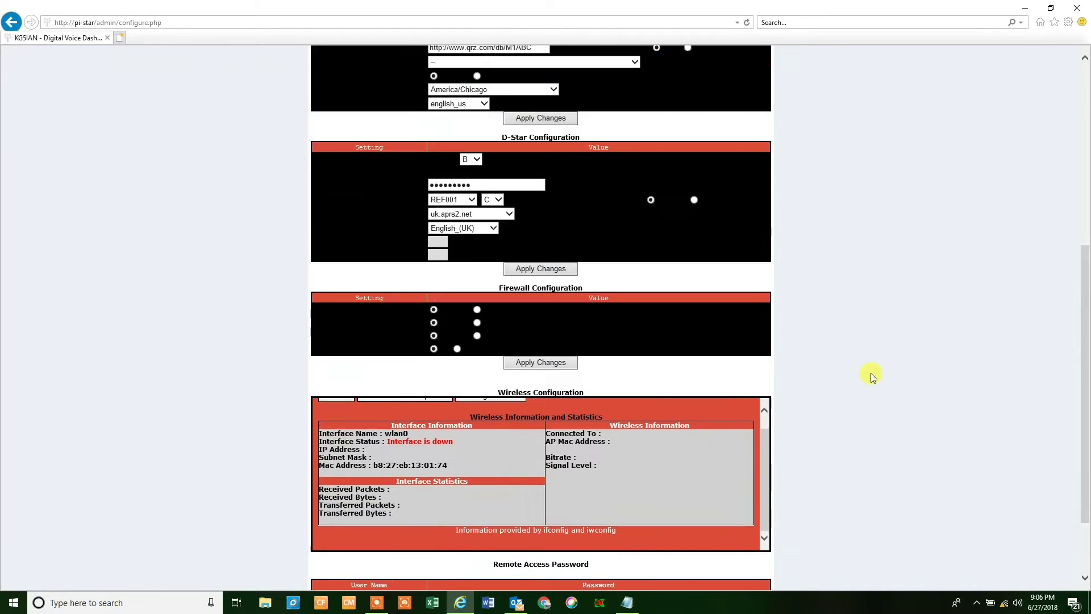
pyautogui.scroll(5, 869, 367)
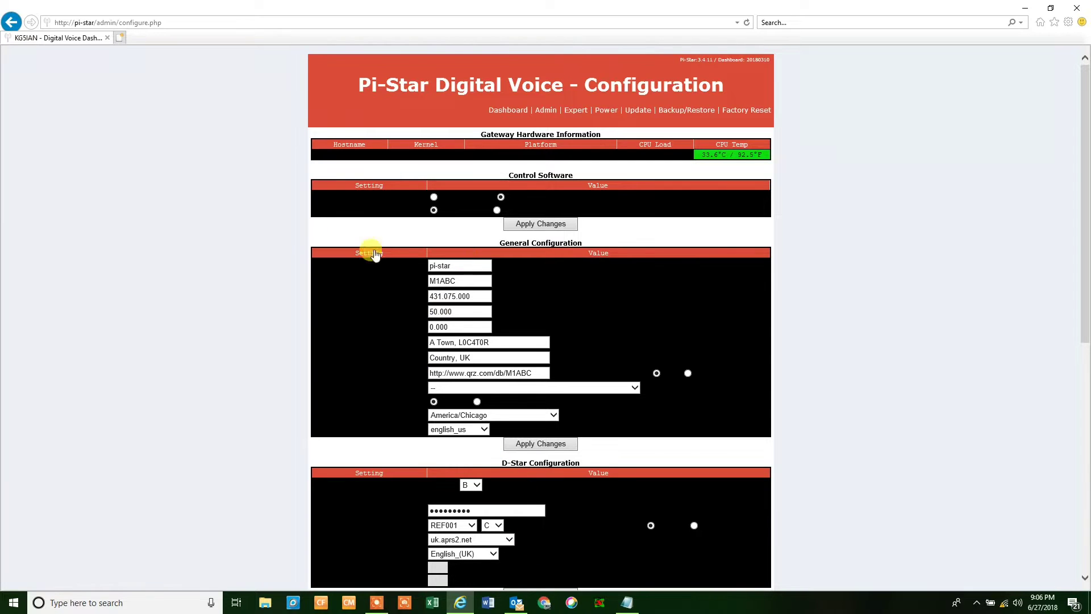
pyautogui.moveTo(351, 299)
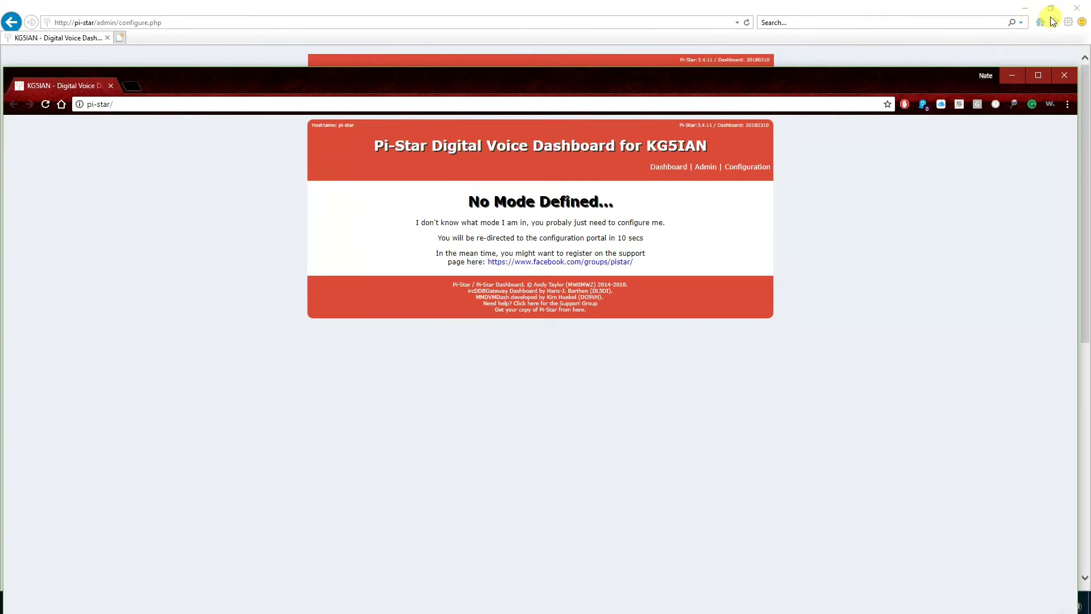
# Close Internet Explorer, maximize Chrome, and sign in with the autofilled credentials.
pyautogui.click(1072, 13)
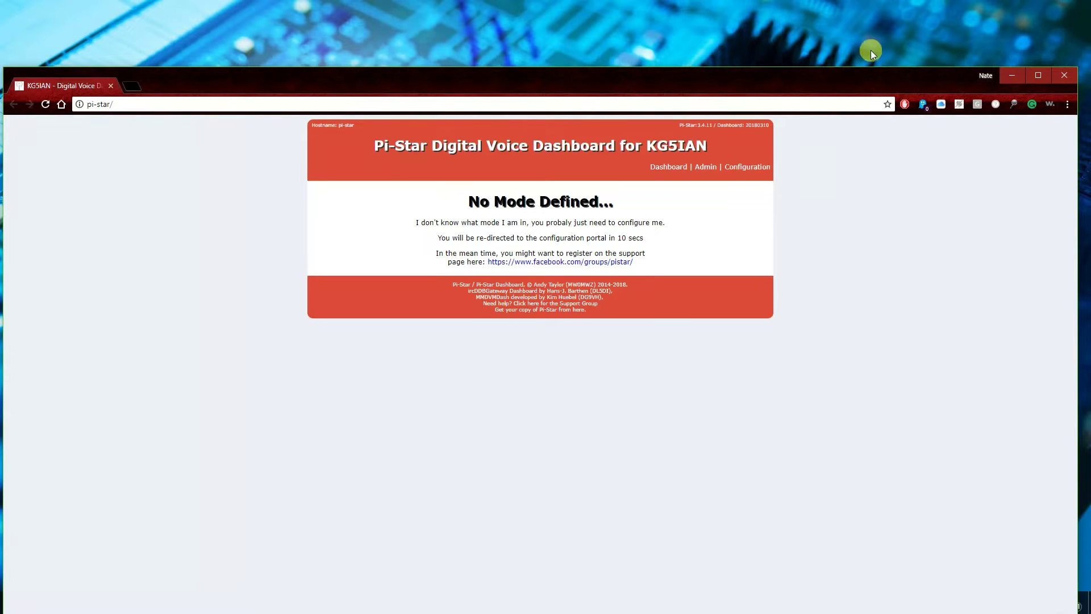
pyautogui.doubleClick(693, 75)
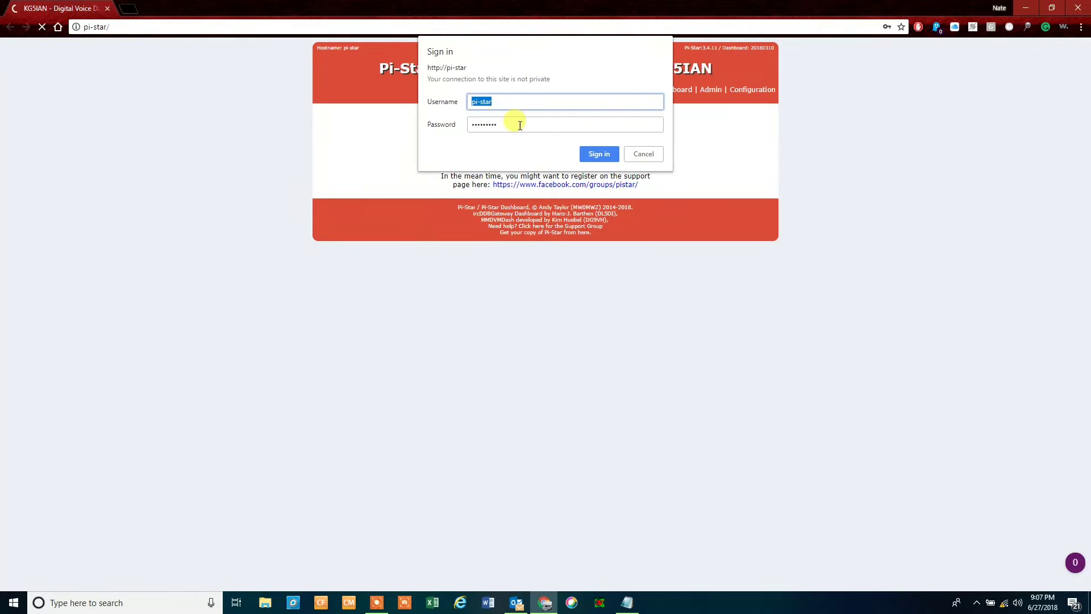
pyautogui.click(500, 101)
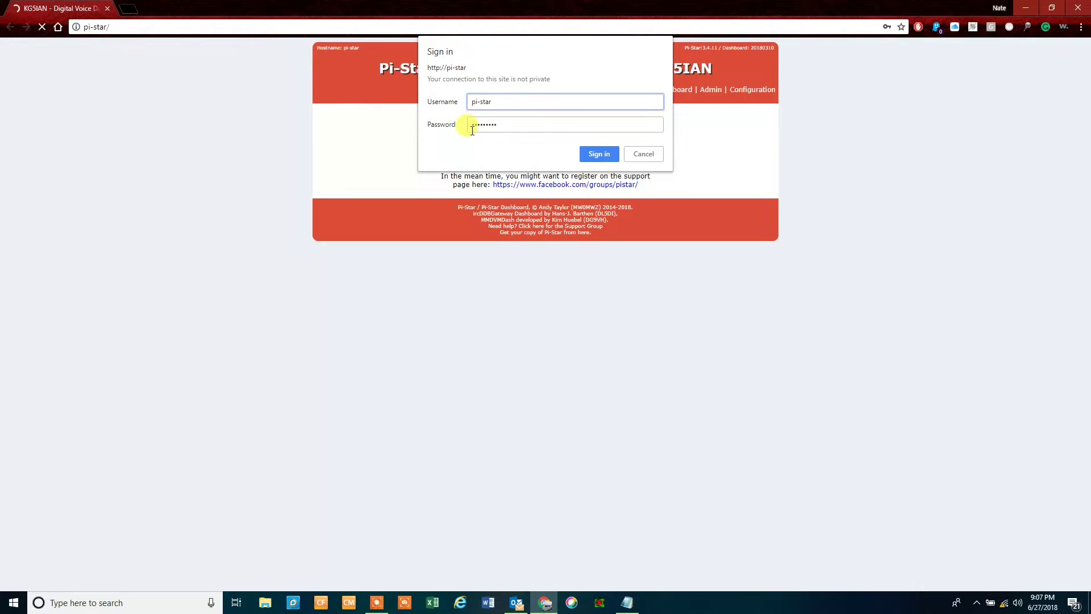
pyautogui.click(595, 158)
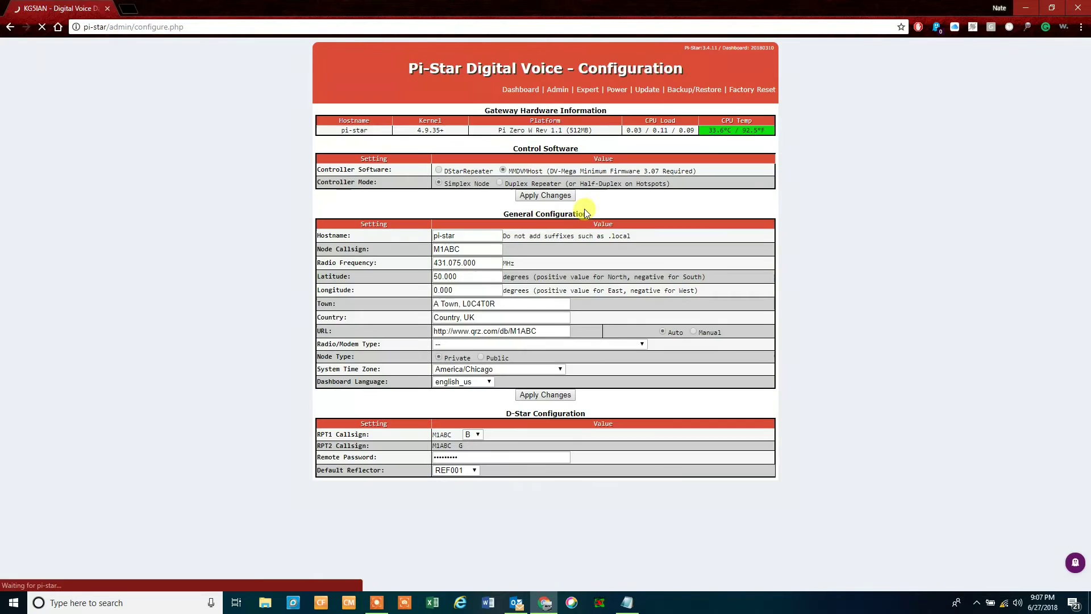
pyautogui.scroll(-2, 704, 295)
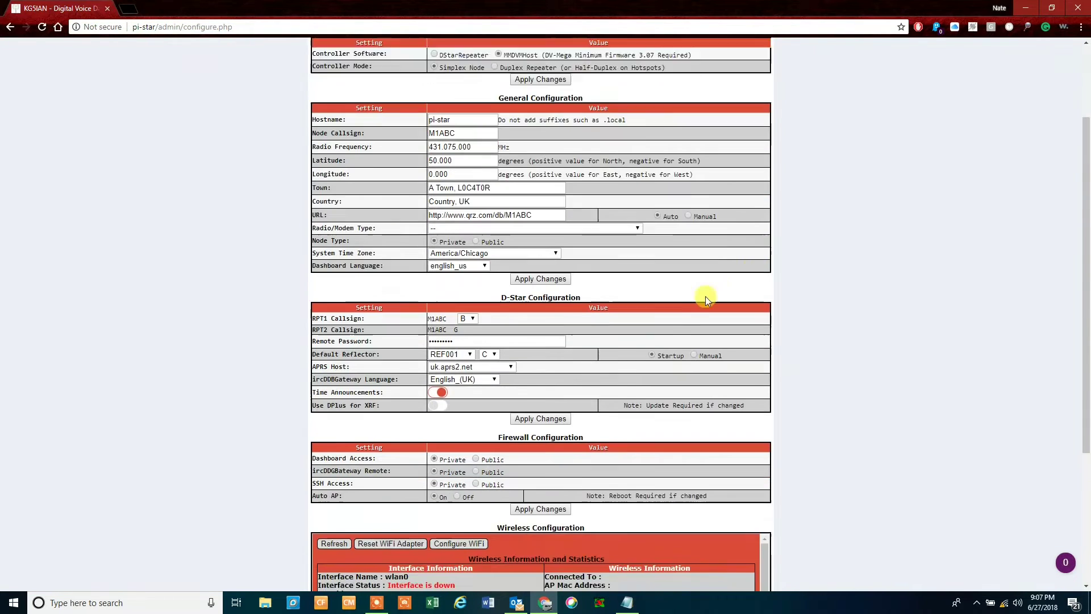
pyautogui.scroll(-4, 625, 298)
pyautogui.scroll(6, 501, 307)
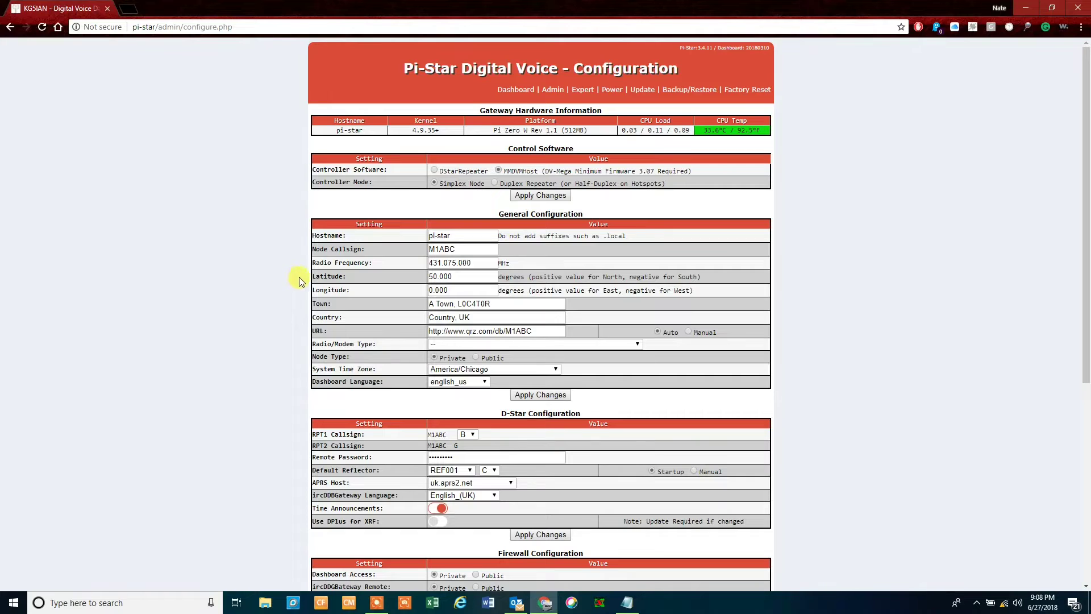
pyautogui.scroll(-1, 429, 224)
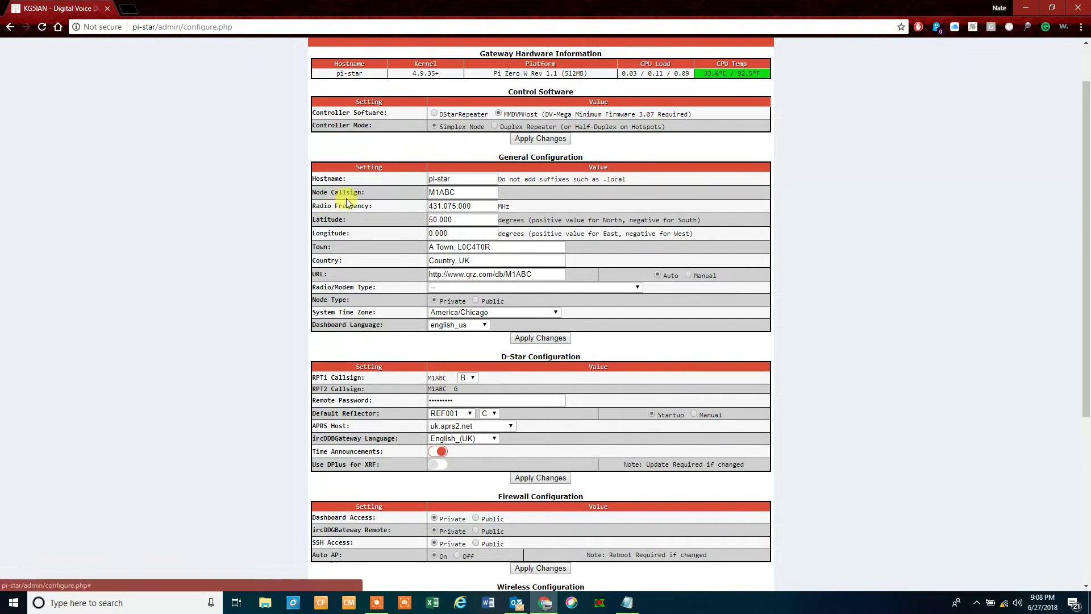
# Replace the M1ABC node callsign with your own and set Radio Frequency to 440.025.
pyautogui.doubleClick(466, 193)
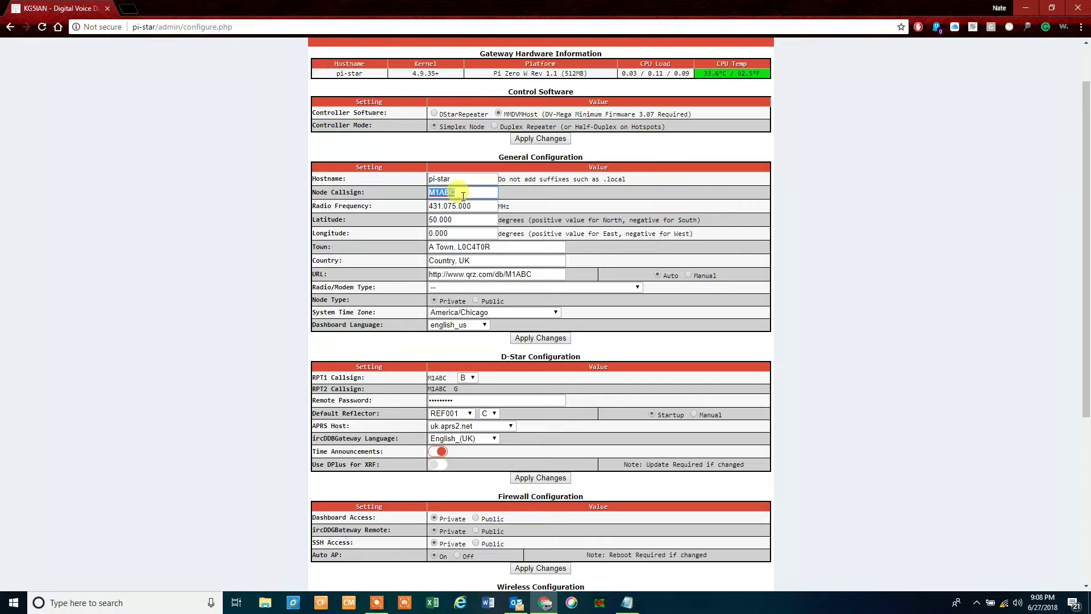
pyautogui.write('KG5')
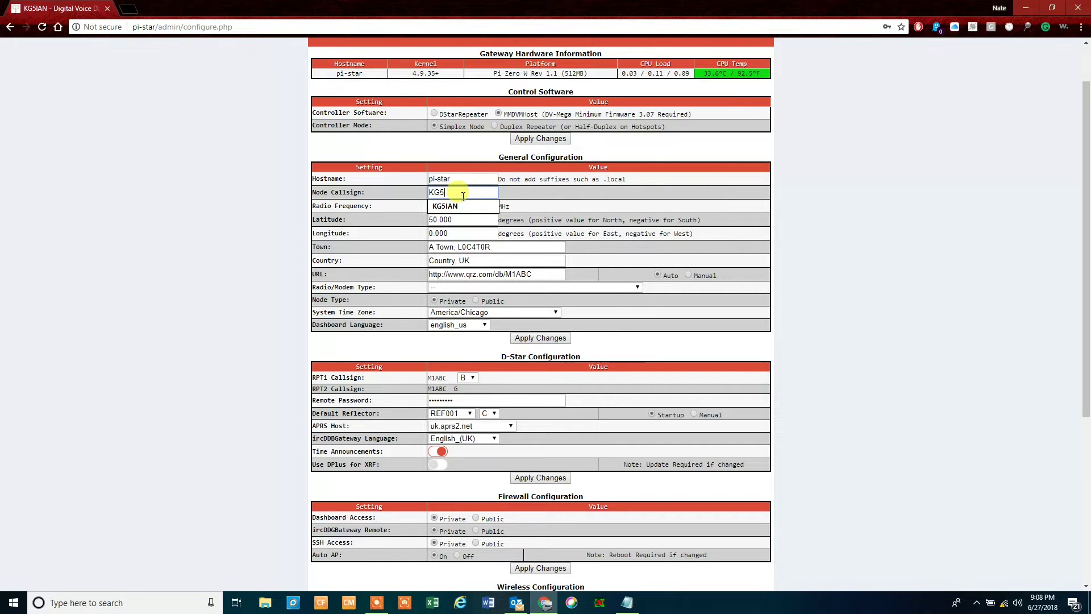
pyautogui.write('IAN')
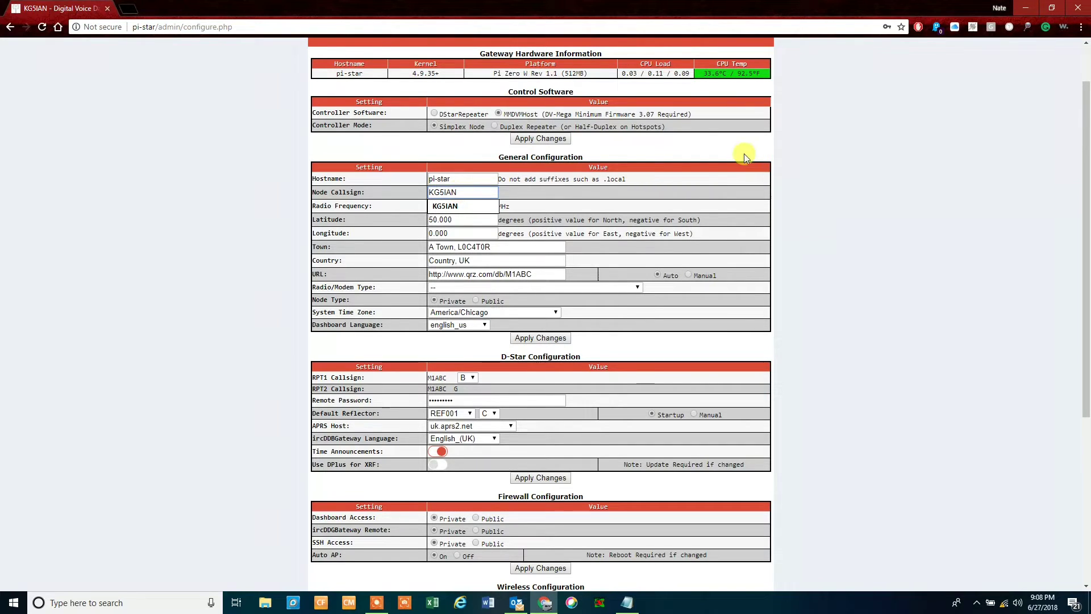
pyautogui.press('Tab')
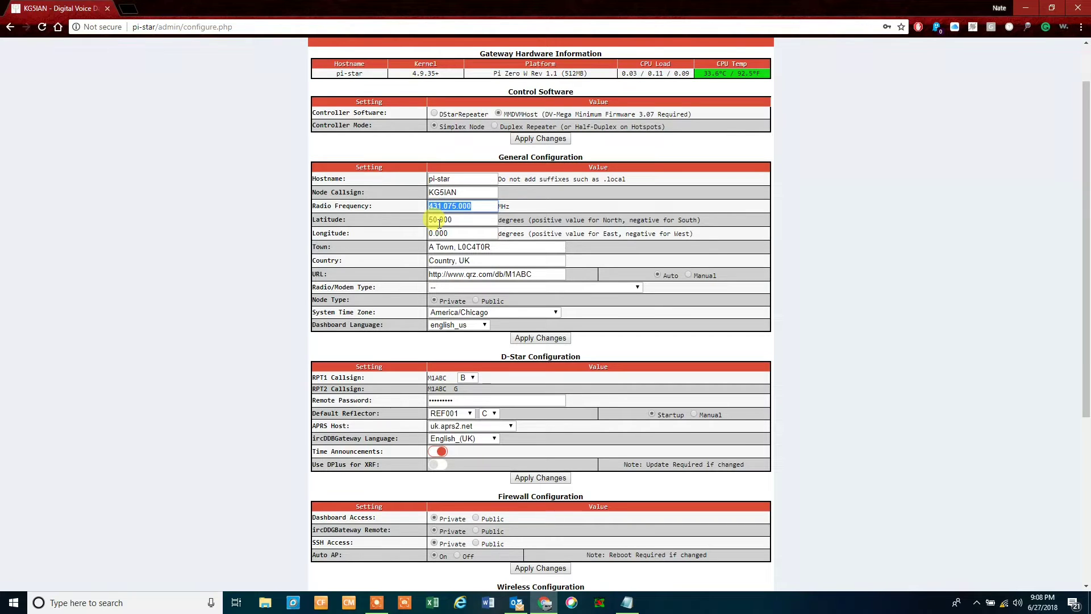
pyautogui.write('440')
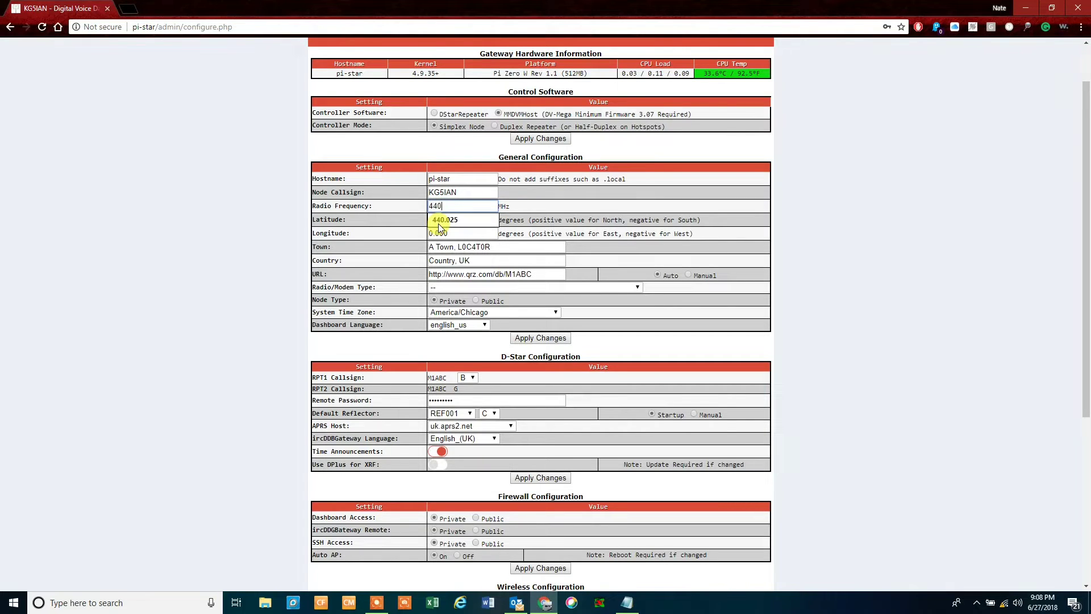
pyautogui.write('.025')
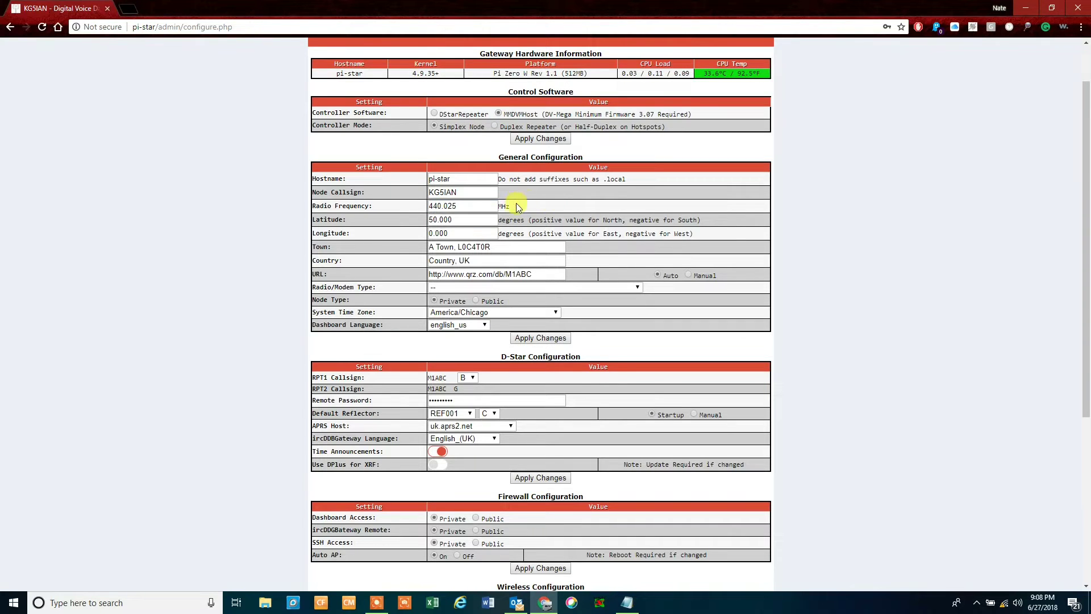
# Set Town to McKinney and correct Country to 'Country, USA'.
pyautogui.moveTo(511, 248); pyautogui.dragTo(349, 245)
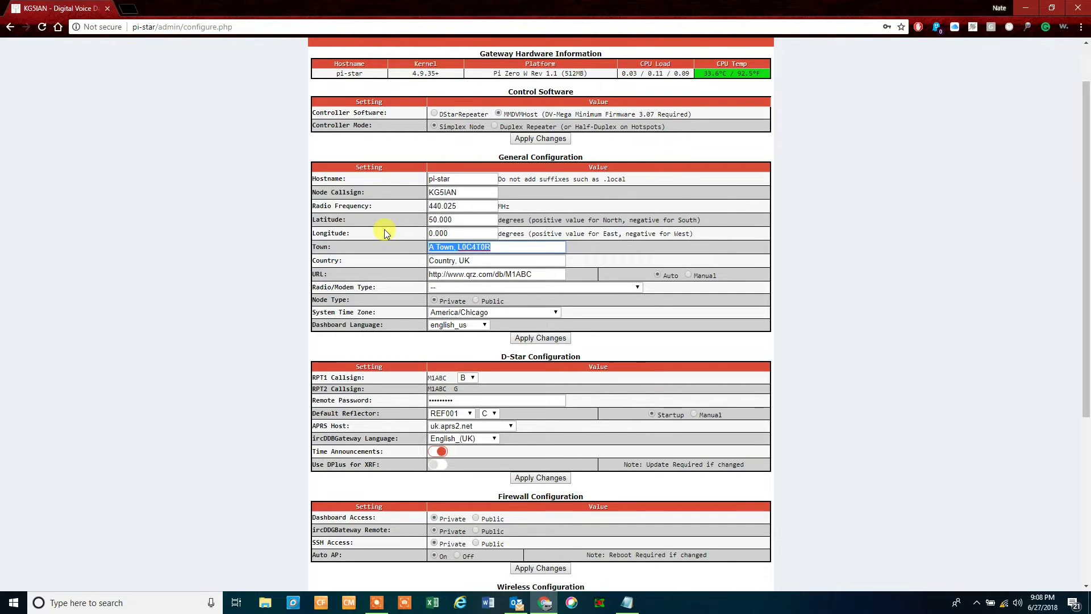
pyautogui.write('McKi')
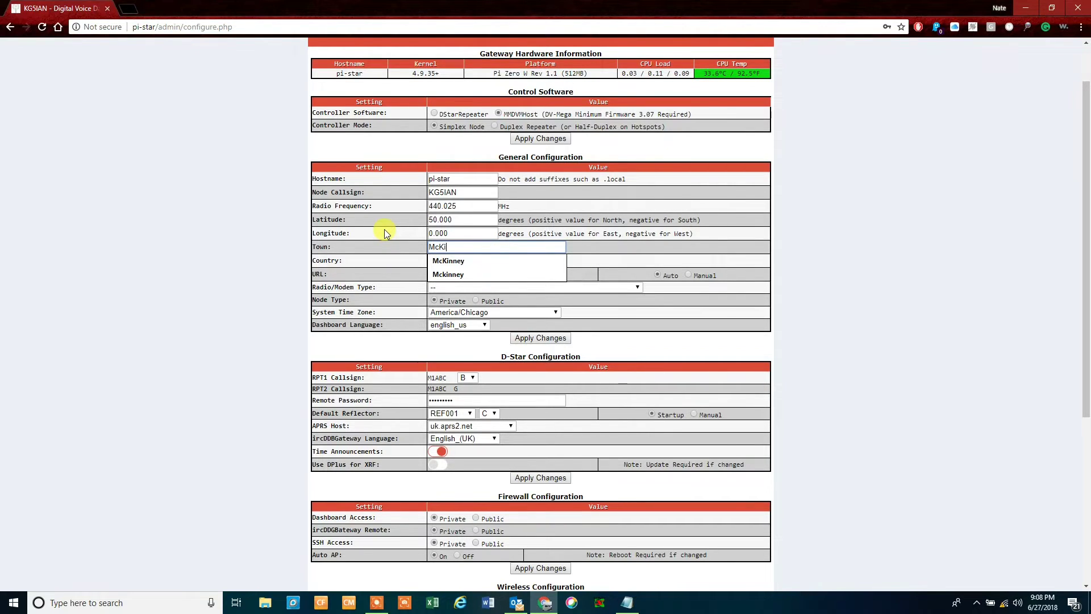
pyautogui.write('nney')
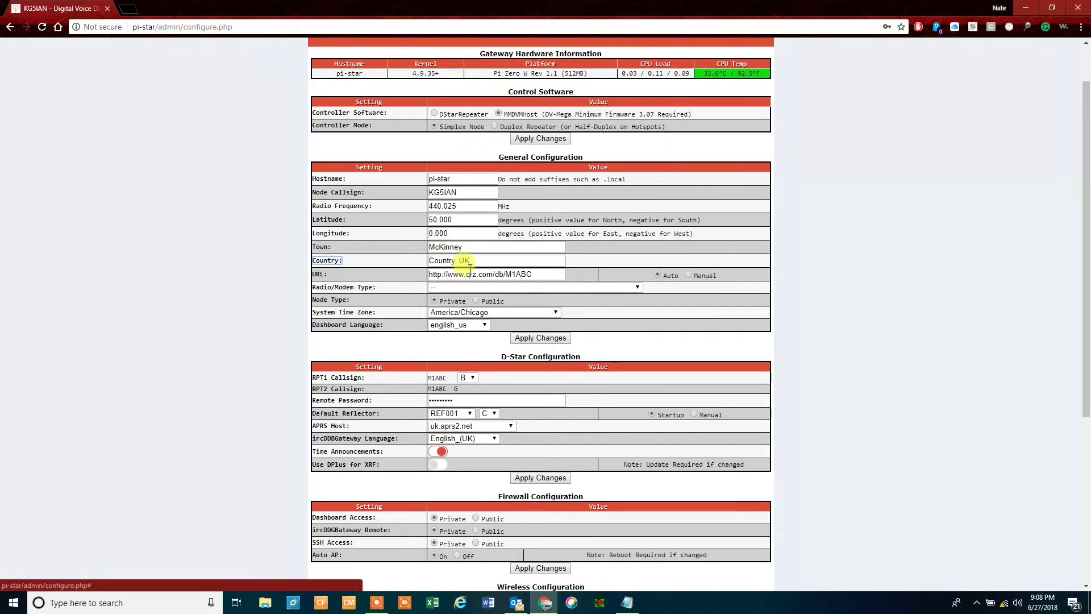
pyautogui.click(475, 259)
pyautogui.press('BackSpace')
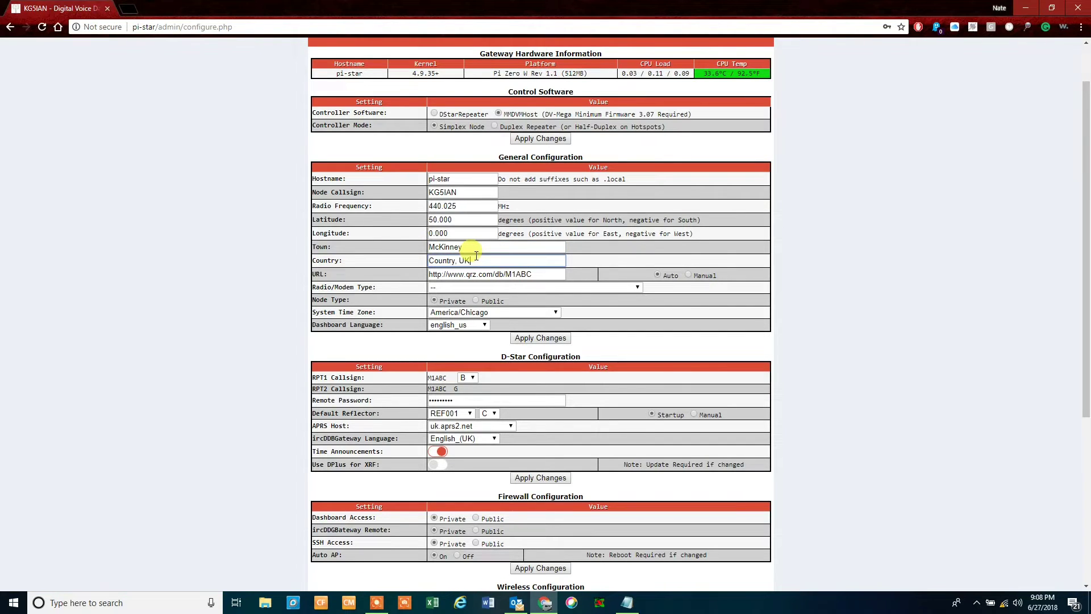
pyautogui.write('SA')
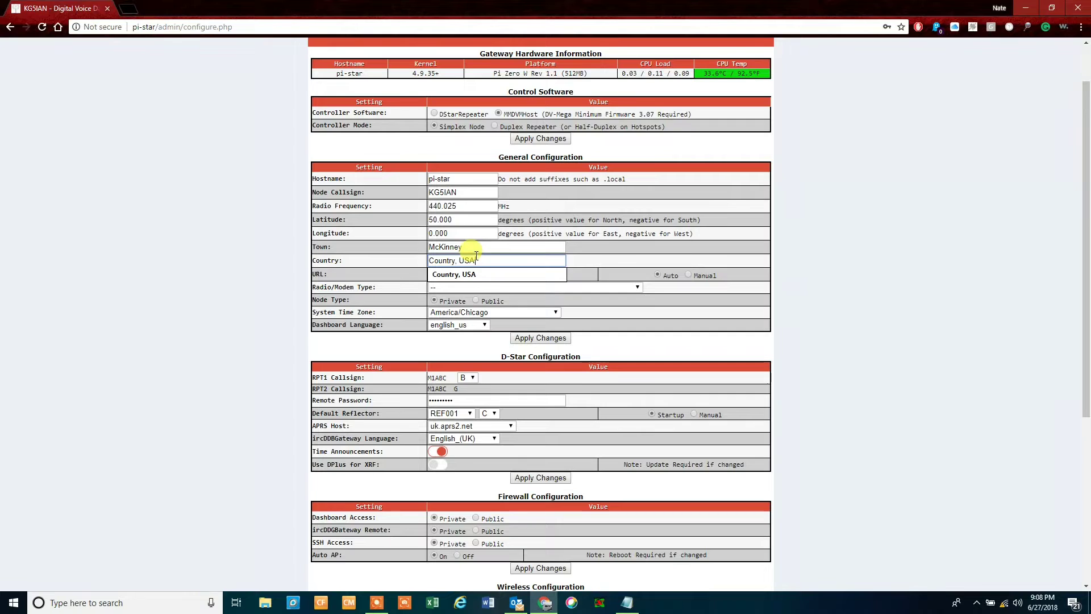
pyautogui.click(612, 254)
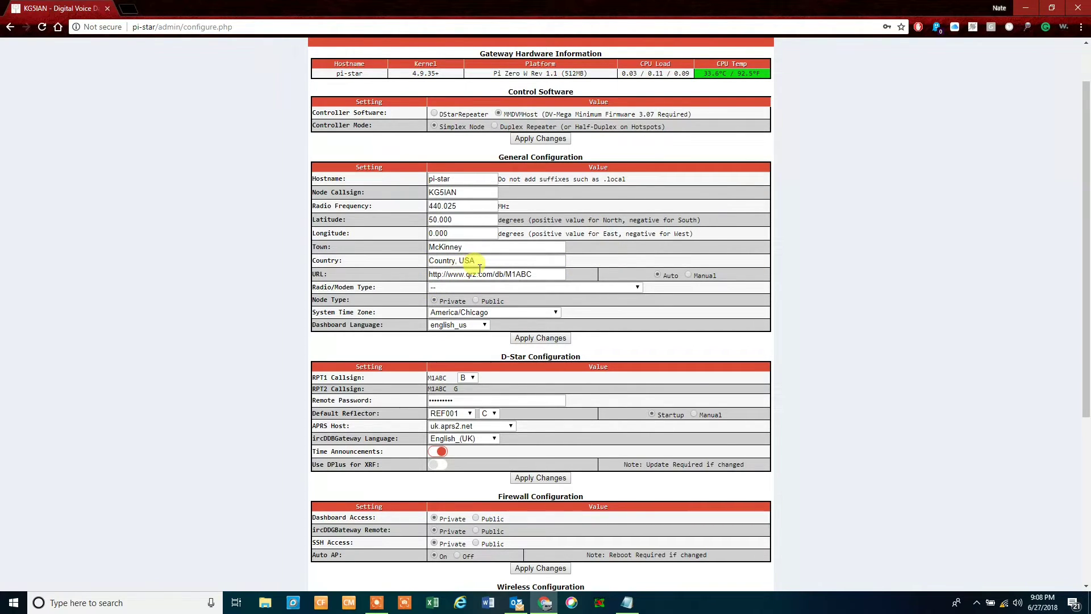
# Replace the old callsign at the end of the profile URL with your own callsign.
pyautogui.click(545, 274)
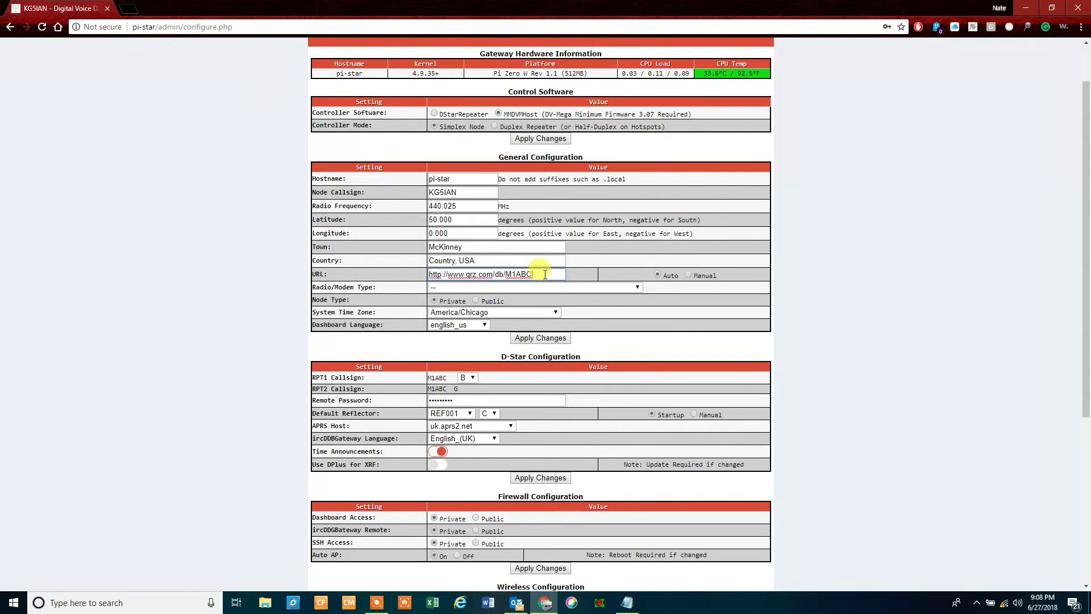
pyautogui.press('BackSpace')
pyautogui.press('BackSpace')
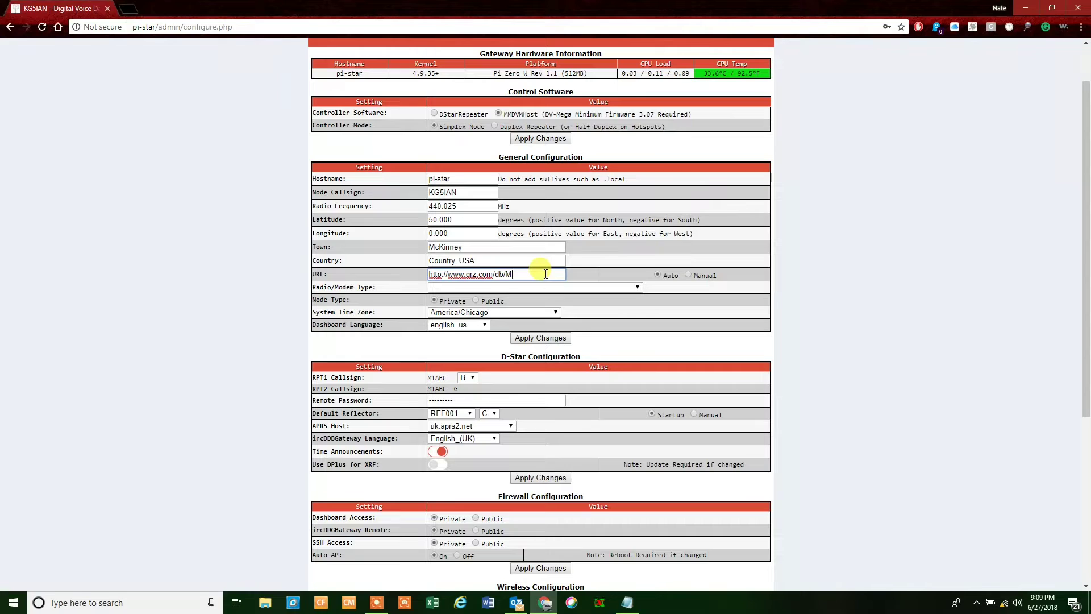
pyautogui.press('BackSpace')
pyautogui.write('KG')
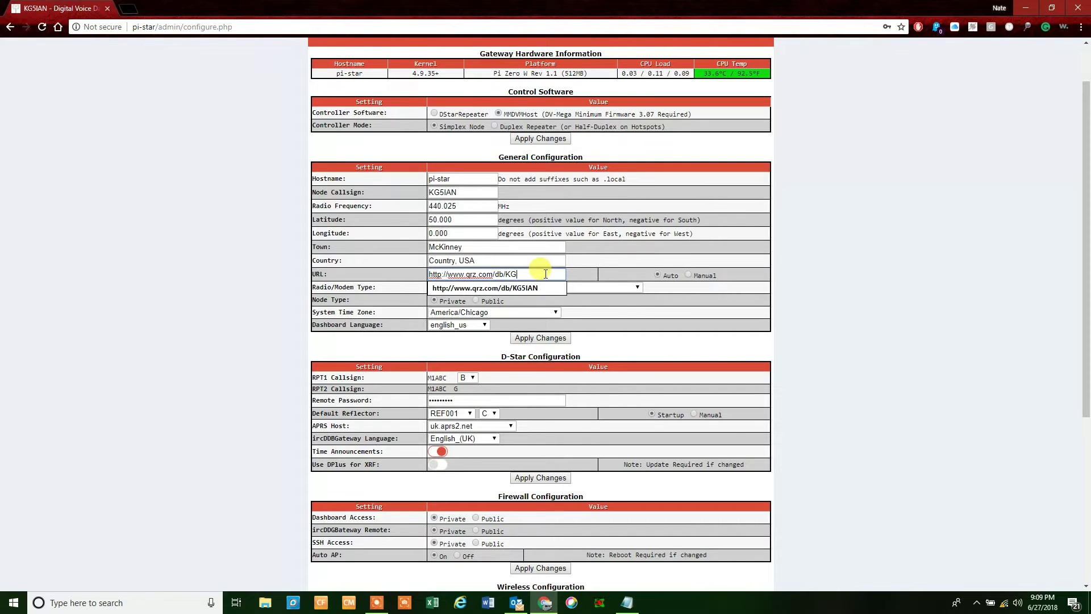
pyautogui.write('5IAN')
pyautogui.click(577, 276)
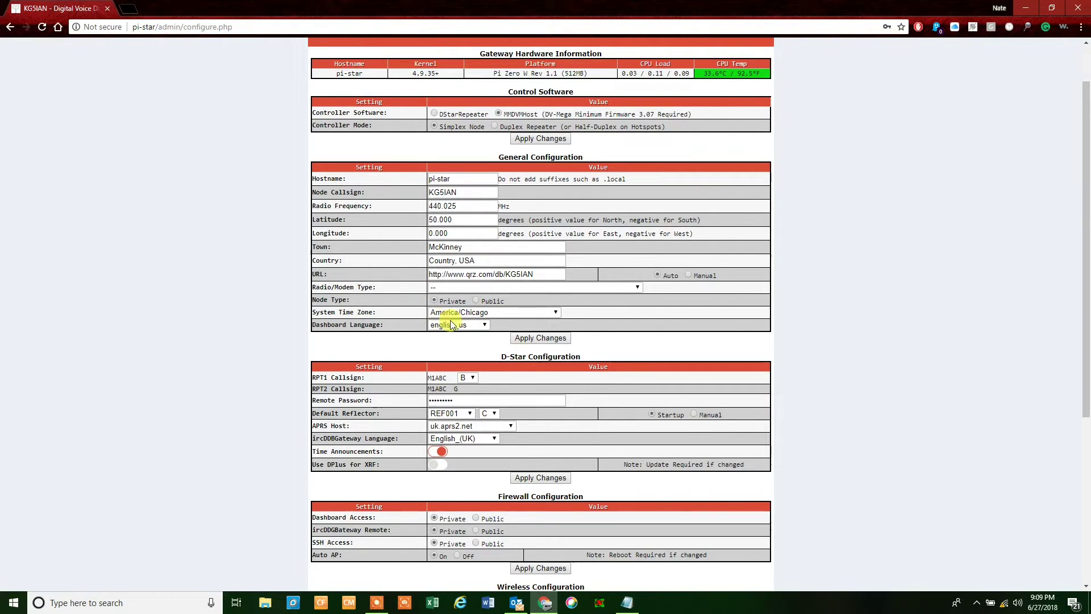
pyautogui.scroll(-1, 483, 326)
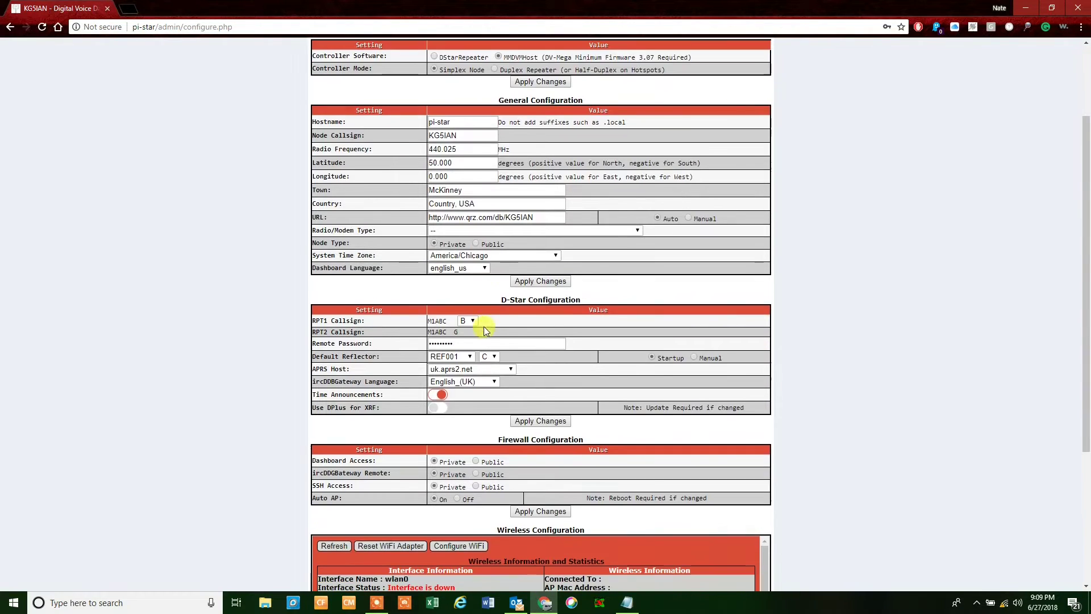
# Apply the General Configuration changes and wait for the modem re-selection warning.
pyautogui.click(539, 281)
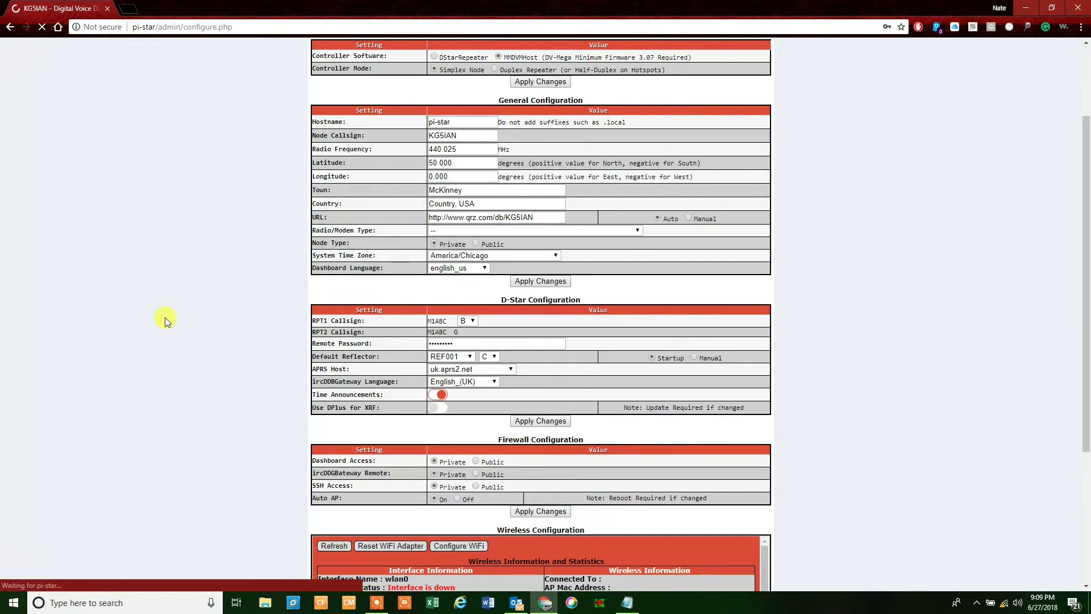
pyautogui.scroll(2, 221, 284)
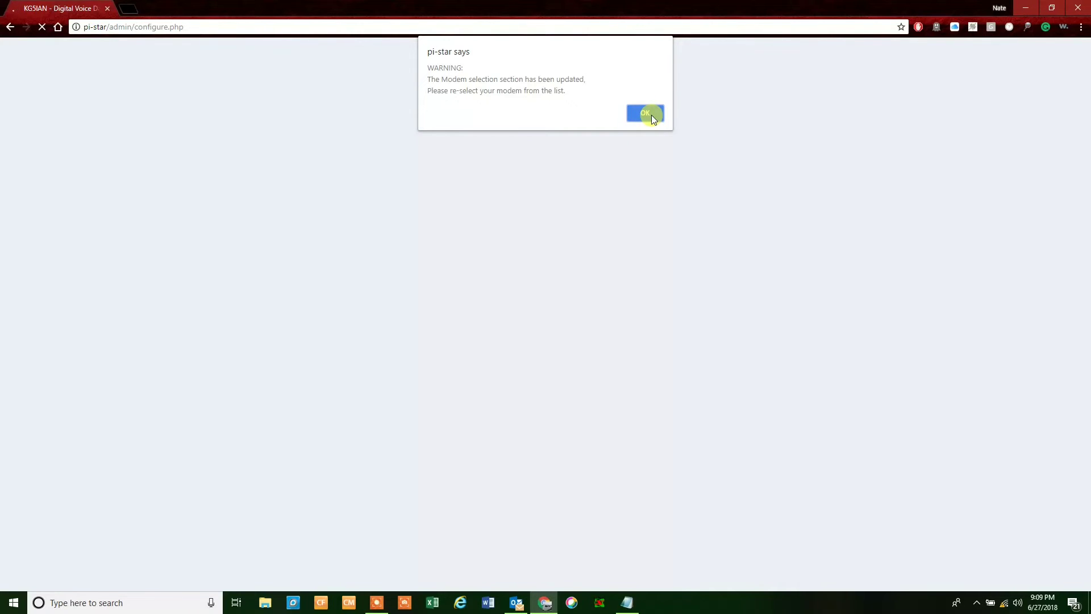
# Acknowledge the modem warning and open Configure WiFi under Wireless Configuration.
pyautogui.click(652, 115)
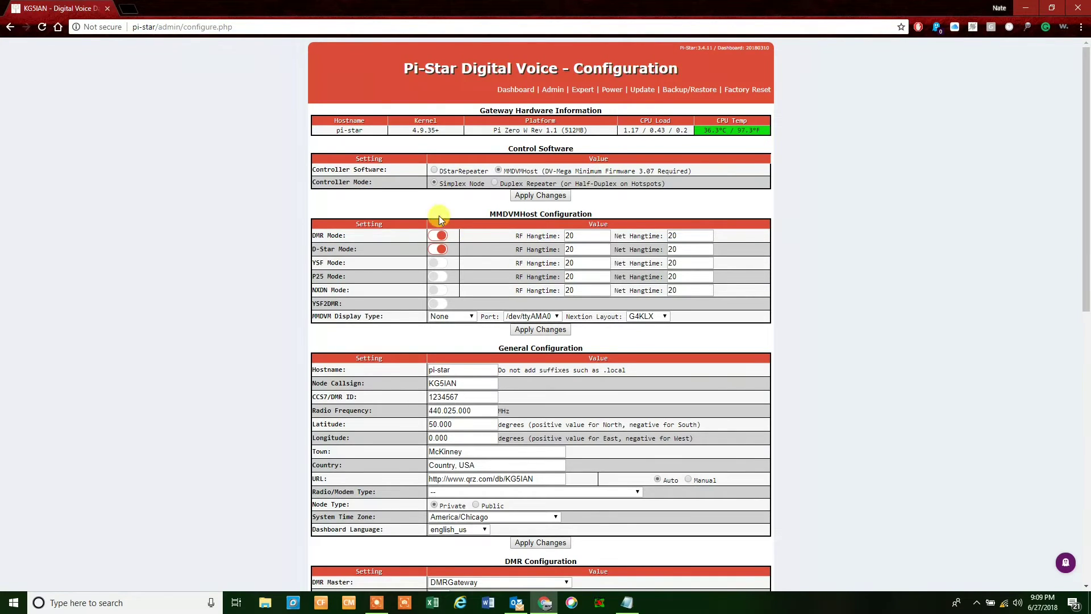
pyautogui.scroll(-11, 438, 214)
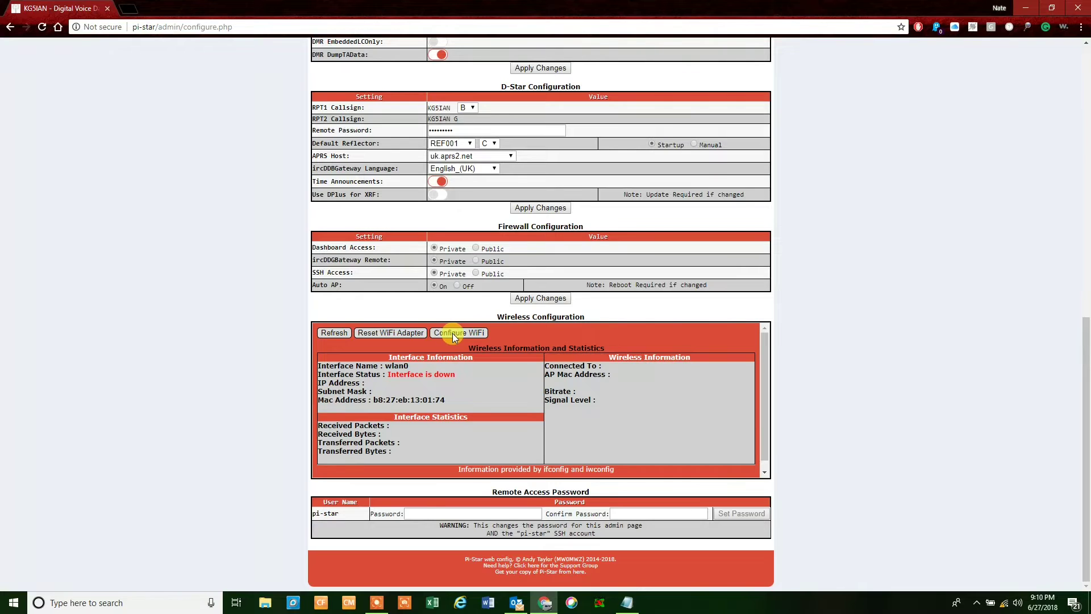
pyautogui.click(453, 334)
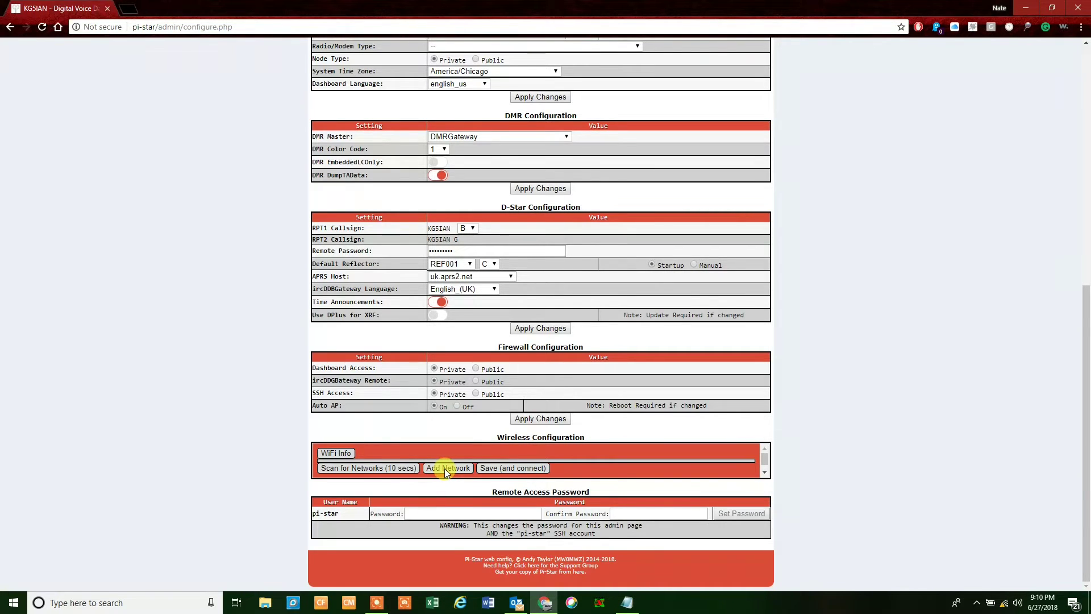
# Run the 10-second Wi-Fi network scan and scroll down to the networks found.
pyautogui.click(384, 468)
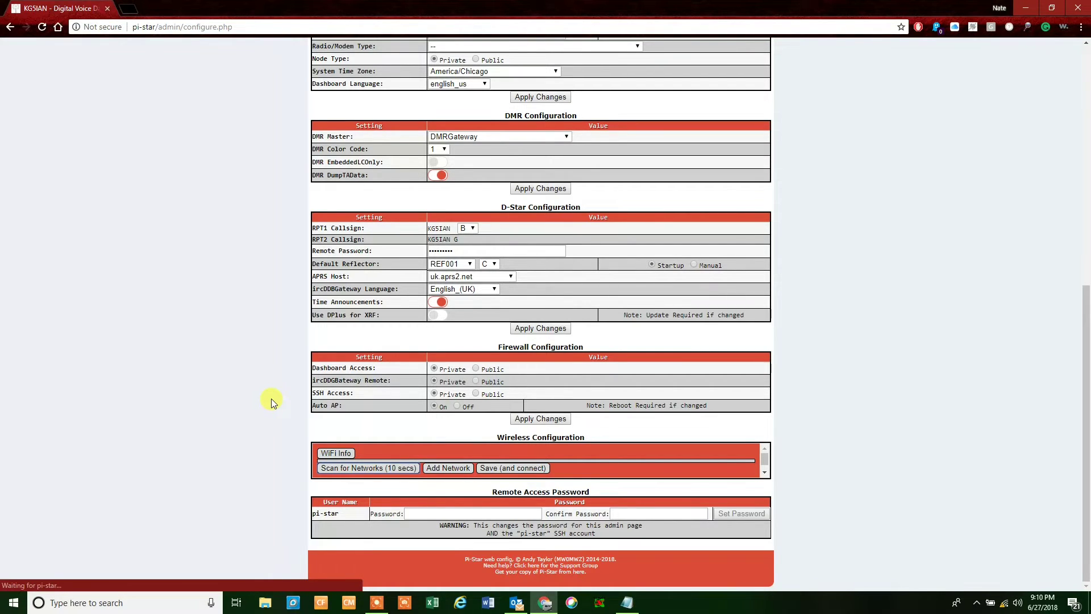
pyautogui.scroll(-2, 276, 397)
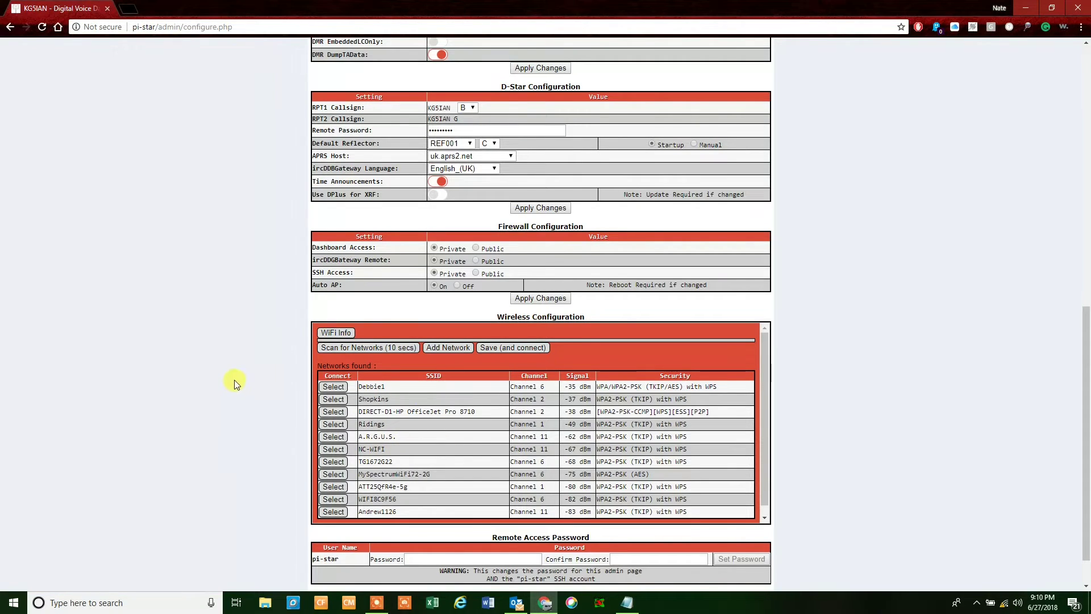
pyautogui.scroll(-1, 348, 437)
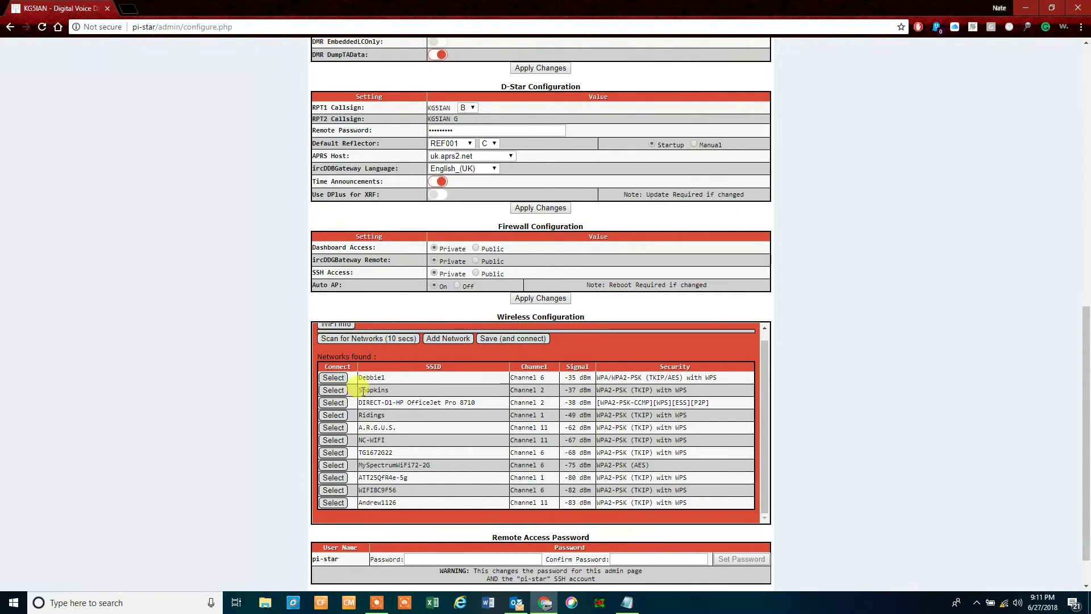
# Select Shopkins as Network 0 and type its Wi-Fi password into PSK.
pyautogui.click(333, 391)
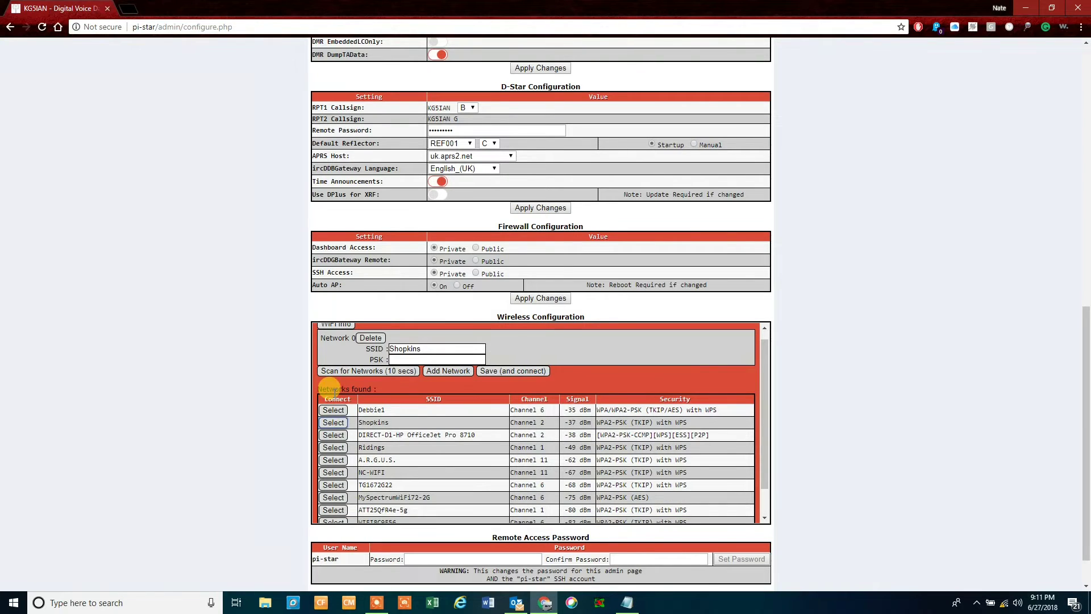
pyautogui.click(401, 358)
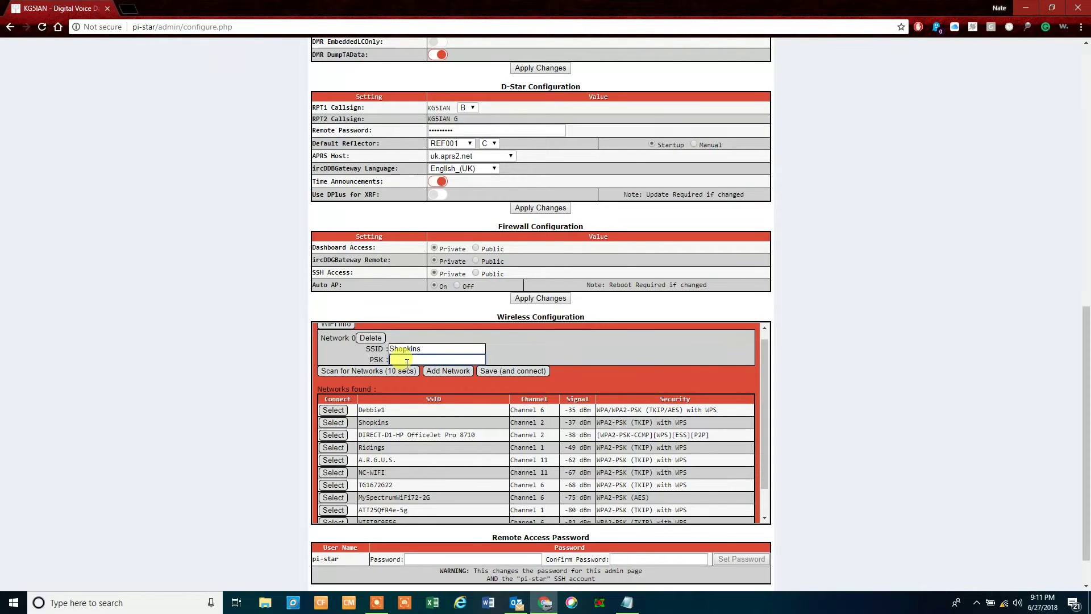
pyautogui.write('••••••')
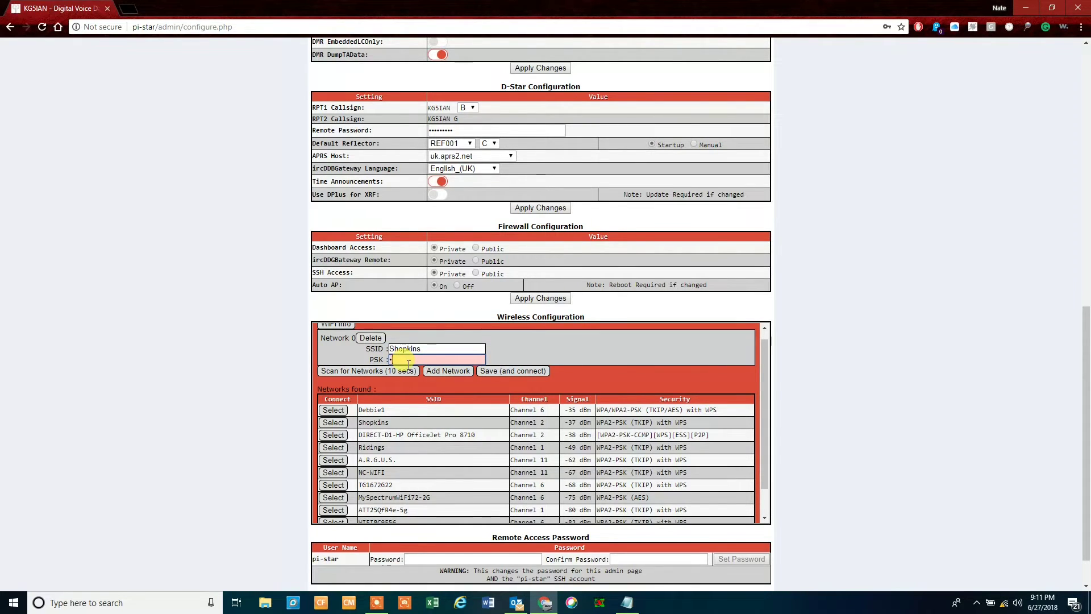
pyautogui.write('••••')
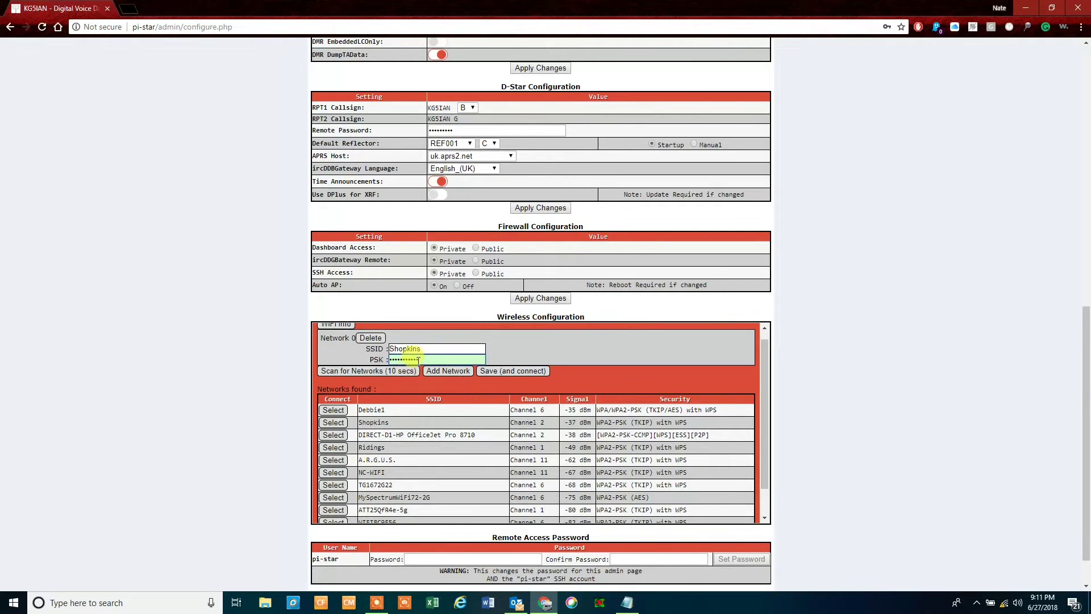
# Remove the extra network entry, re-enter the Shopkins SSID and password, and save.
pyautogui.click(445, 371)
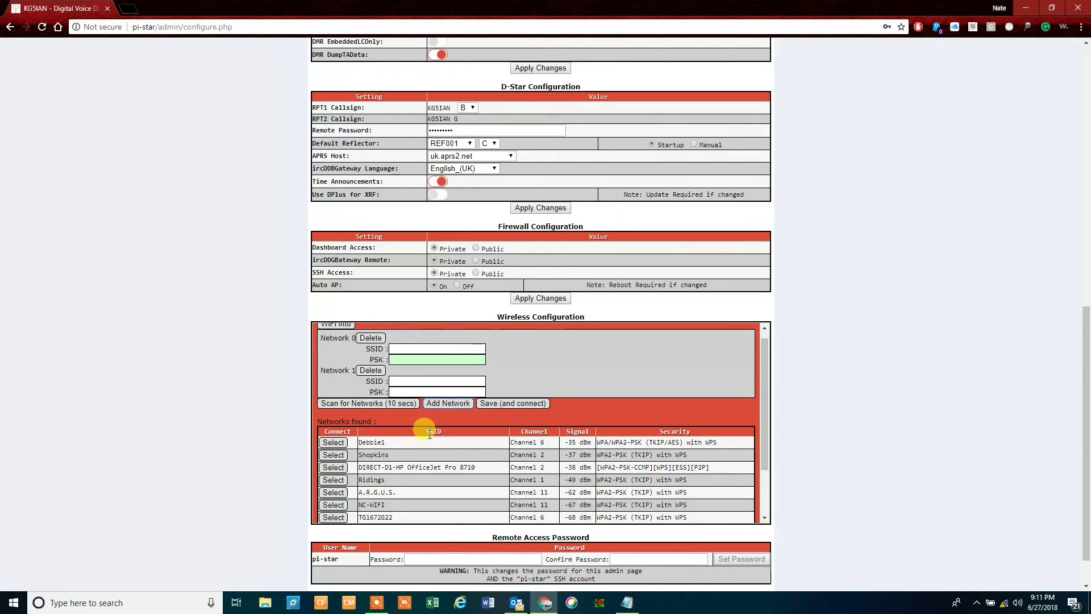
pyautogui.click(370, 370)
pyautogui.click(407, 349)
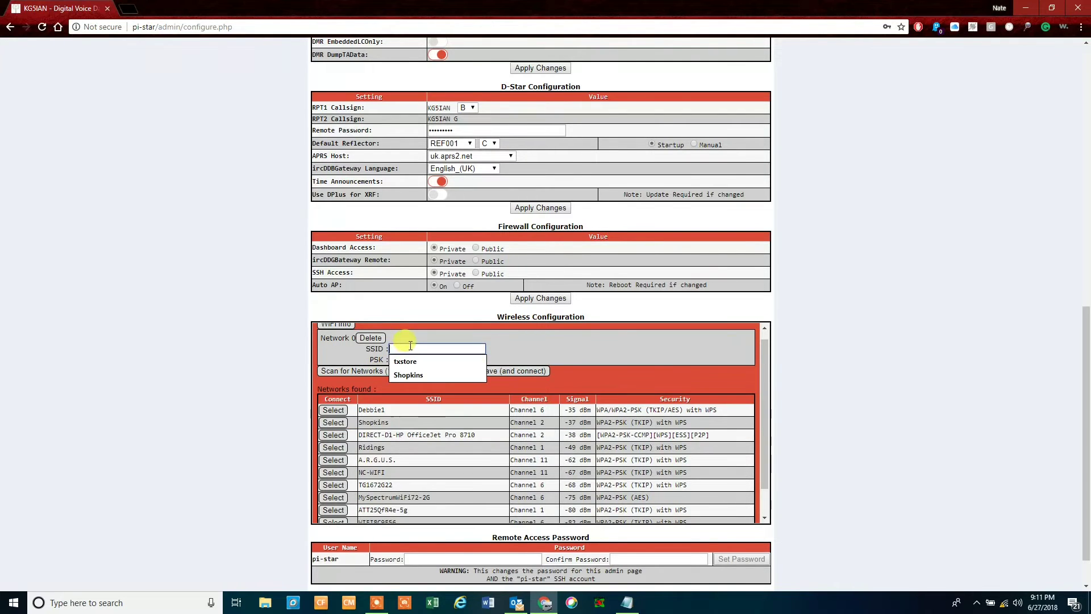
pyautogui.click(416, 370)
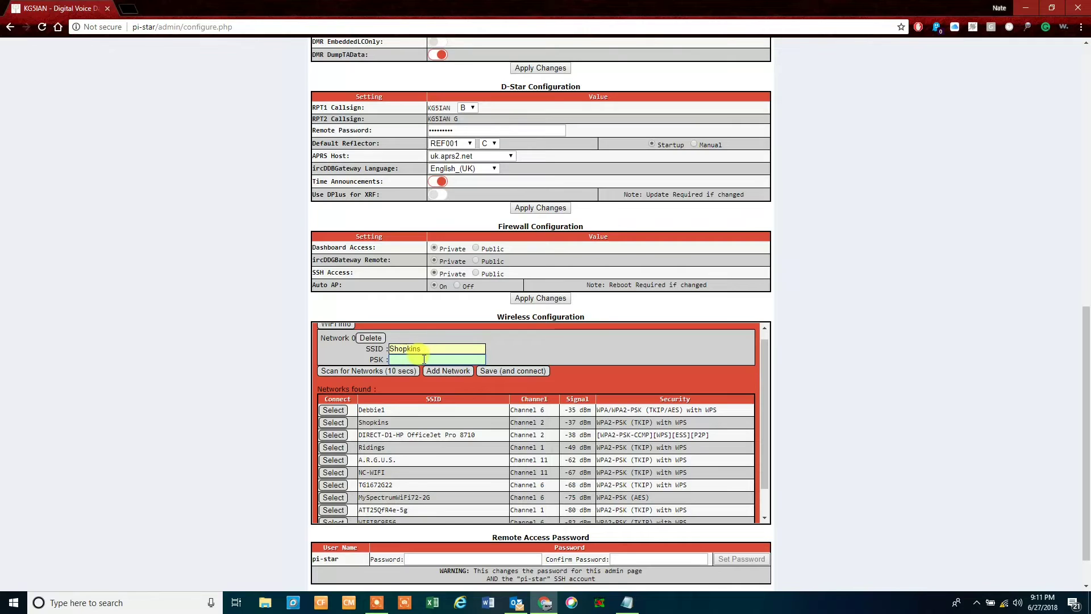
pyautogui.click(428, 359)
pyautogui.write('•••••••••••')
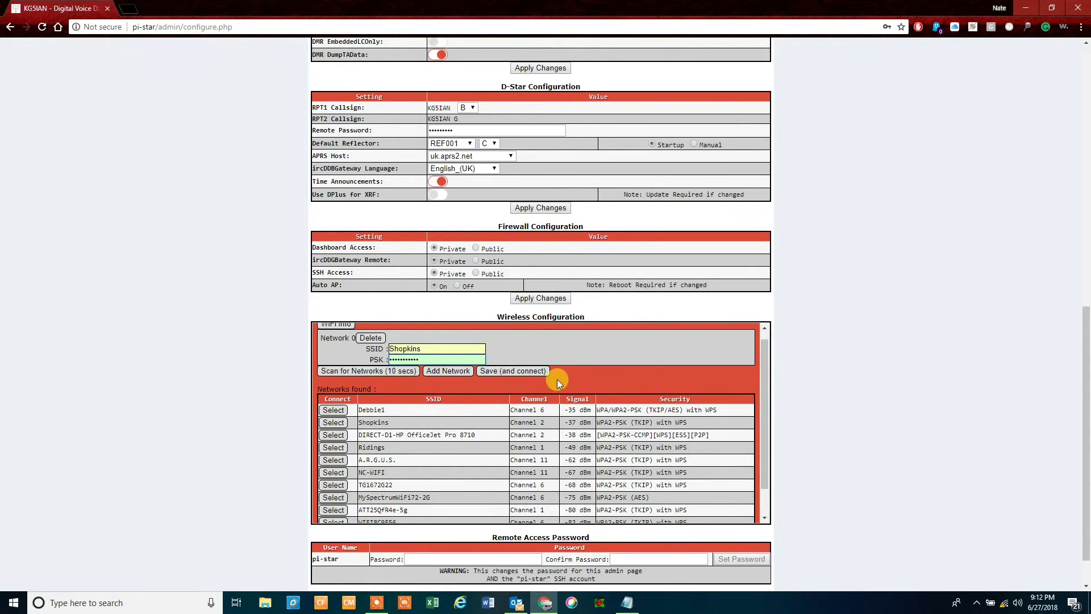
pyautogui.click(504, 373)
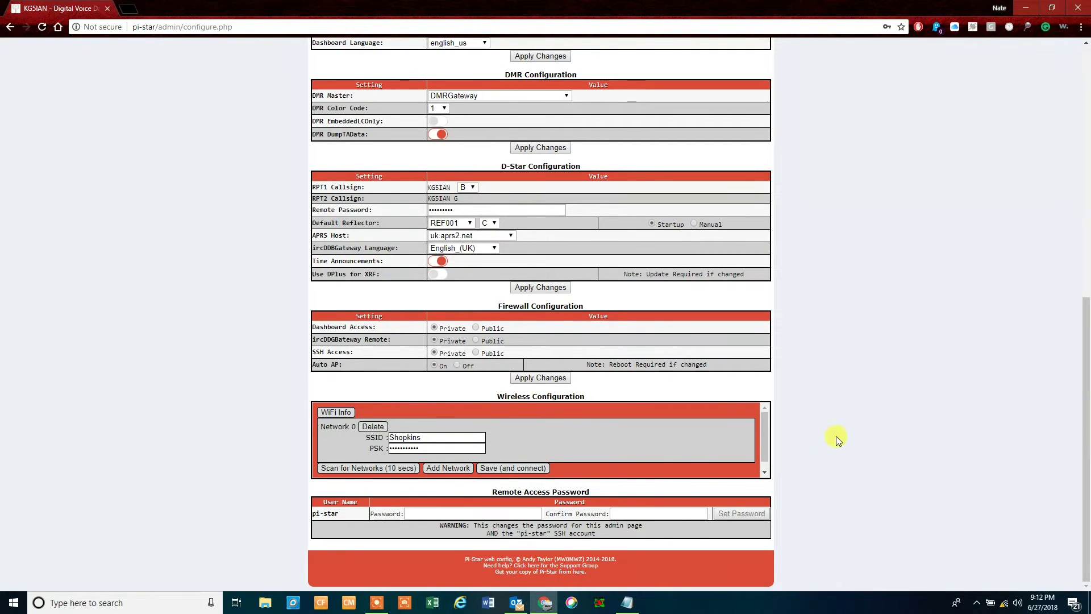
# Check the PC's Wi-Fi list, then show WiFi Info reporting interface wlan0 as down.
pyautogui.click(1005, 607)
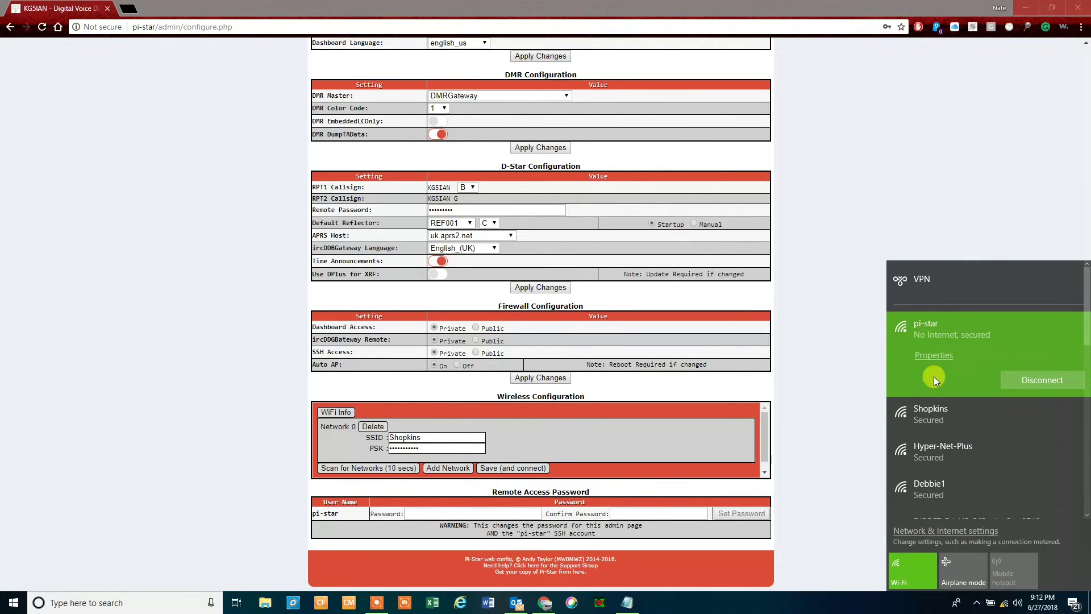
pyautogui.click(193, 382)
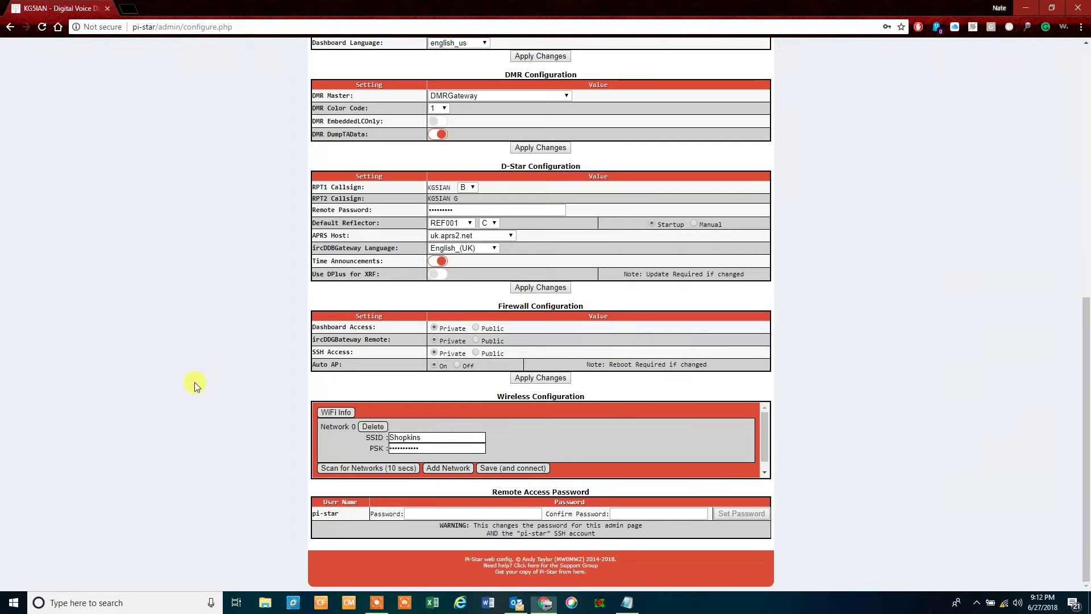
pyautogui.scroll(2, 814, 402)
pyautogui.scroll(-2, 875, 432)
pyautogui.click(338, 412)
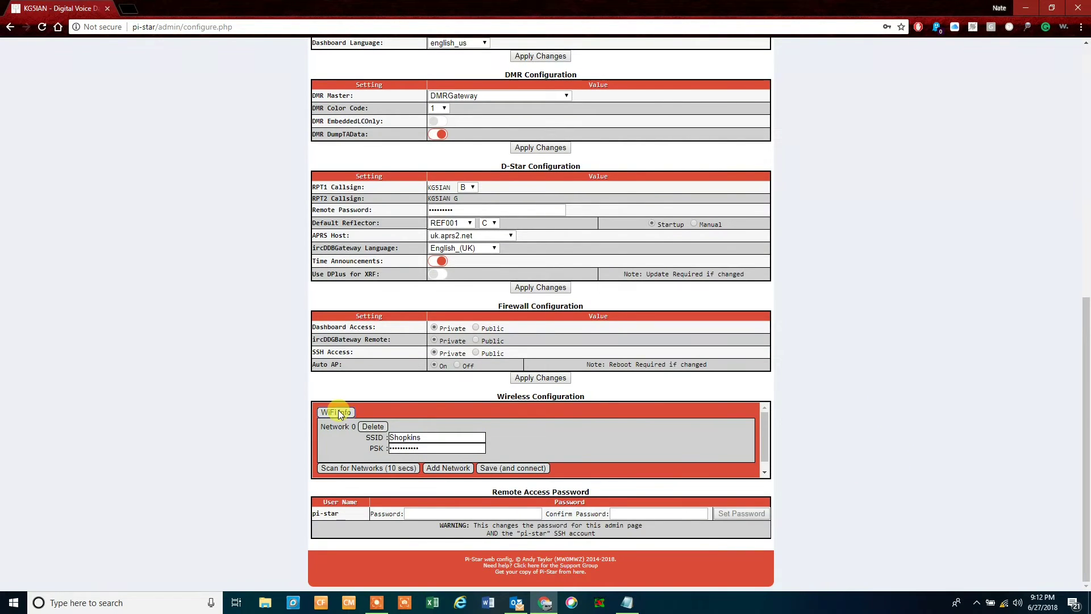
pyautogui.scroll(-1, 613, 489)
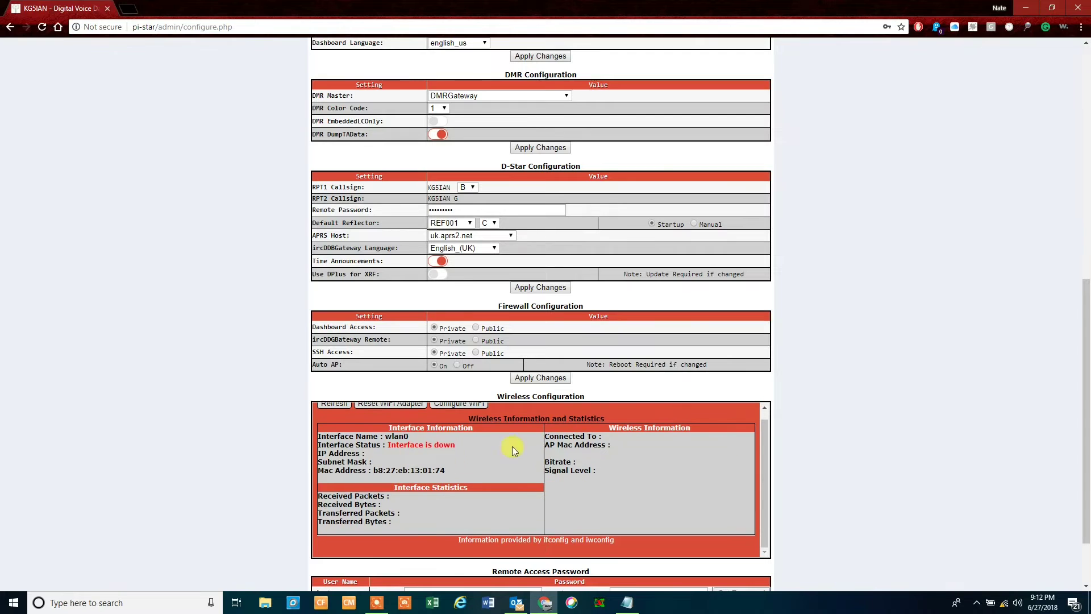
pyautogui.scroll(9, 896, 393)
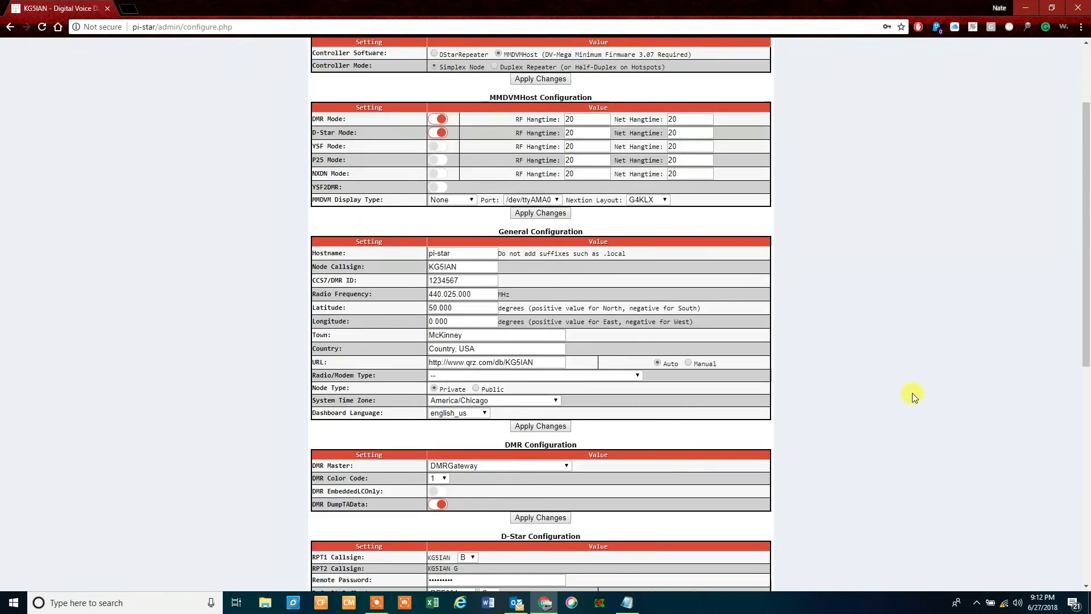
pyautogui.scroll(-10, 912, 386)
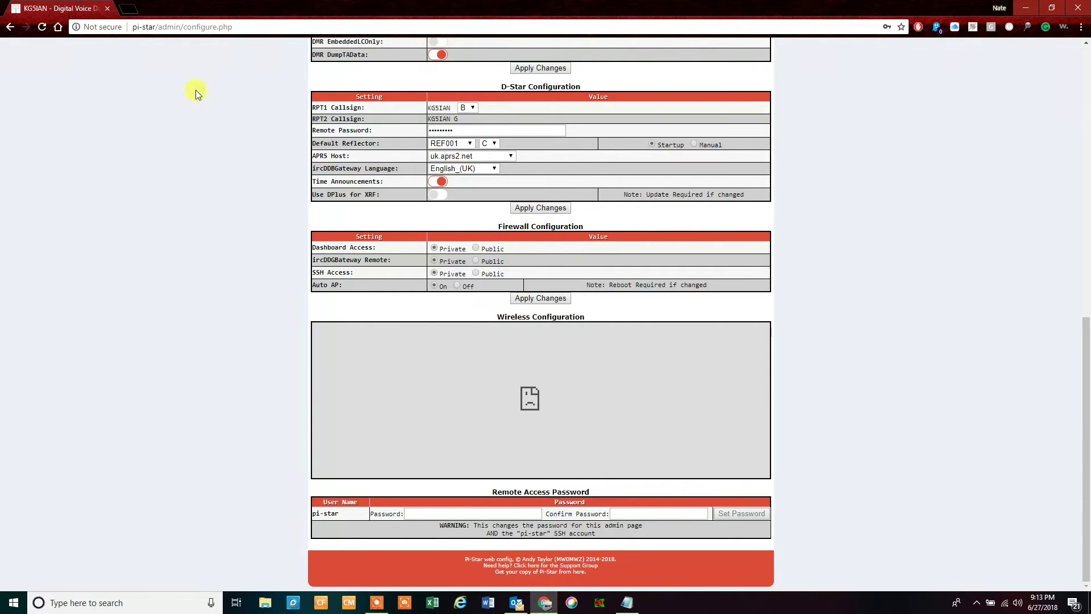
pyautogui.scroll(15, 875, 388)
pyautogui.scroll(-15, 875, 385)
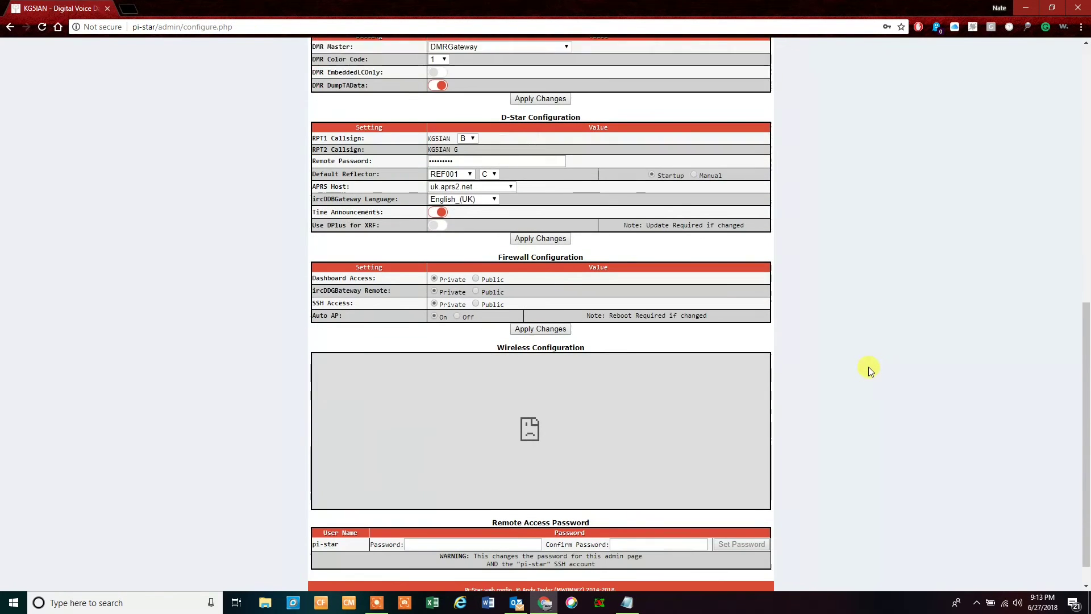
pyautogui.scroll(15, 868, 367)
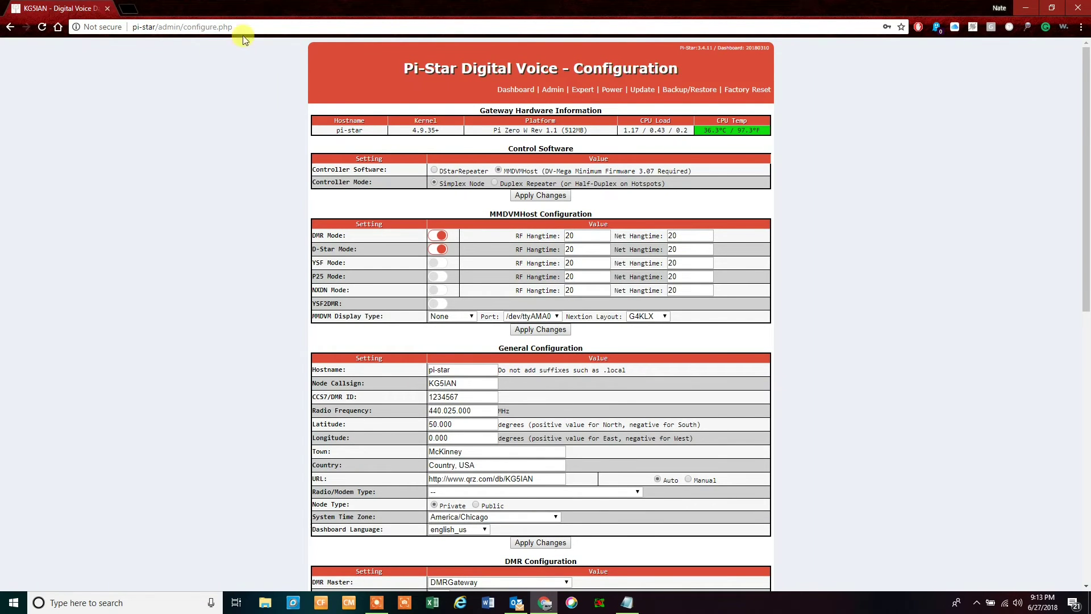
pyautogui.click(244, 26)
# Trim the page address back to just 'pi-star'.
pyautogui.click(243, 27)
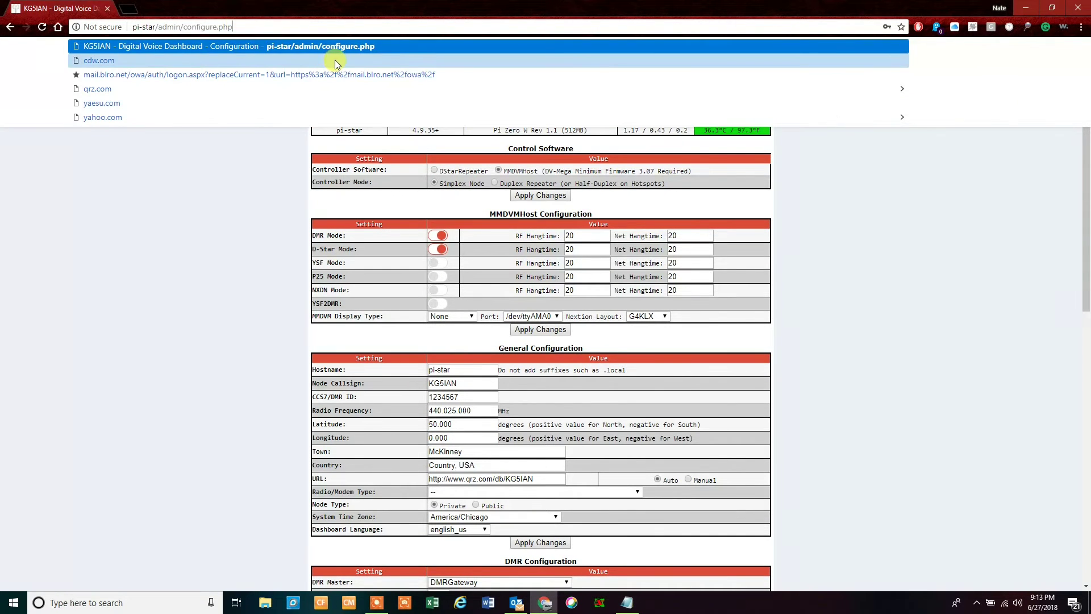
pyautogui.press('BackSpace')
pyautogui.press('BackSpace')
pyautogui.press('BackSpace')
pyautogui.press('BackSpace')
pyautogui.press('BackSpace')
pyautogui.press('BackSpace')
pyautogui.press('BackSpace')
pyautogui.press('BackSpace')
pyautogui.press('BackSpace')
pyautogui.press('BackSpace')
pyautogui.press('BackSpace')
pyautogui.press('BackSpace')
pyautogui.press('BackSpace')
pyautogui.press('BackSpace')
pyautogui.press('BackSpace')
pyautogui.press('BackSpace')
pyautogui.press('BackSpace')
pyautogui.press('BackSpace')
pyautogui.press('BackSpace')
pyautogui.press('BackSpace')
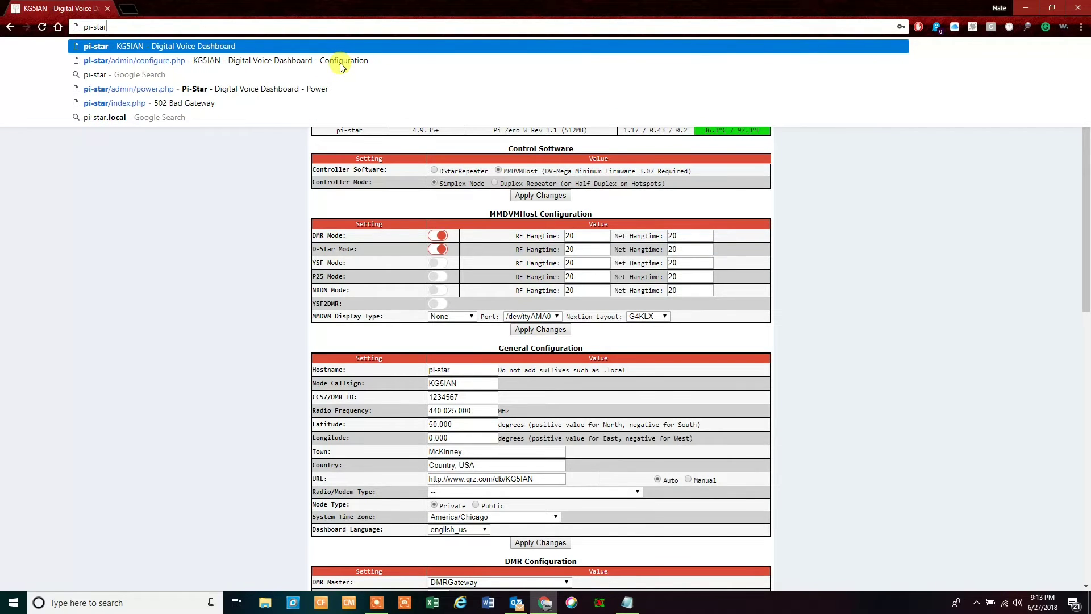
pyautogui.click(270, 185)
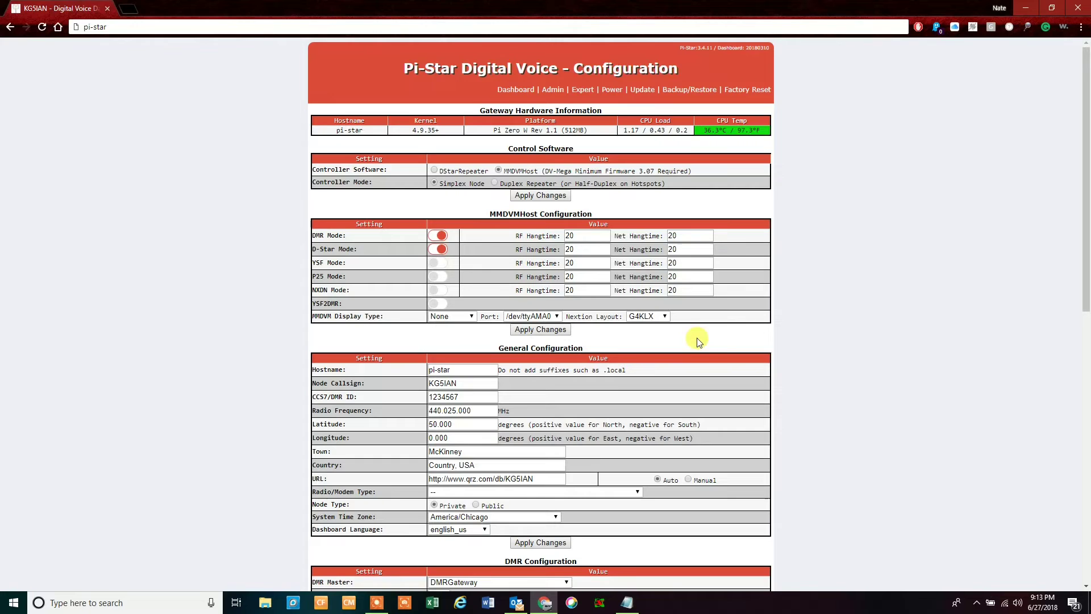
# Check the Windows Wi-Fi list to confirm the PC is on Hyper-Net-Plus.
pyautogui.click(1005, 603)
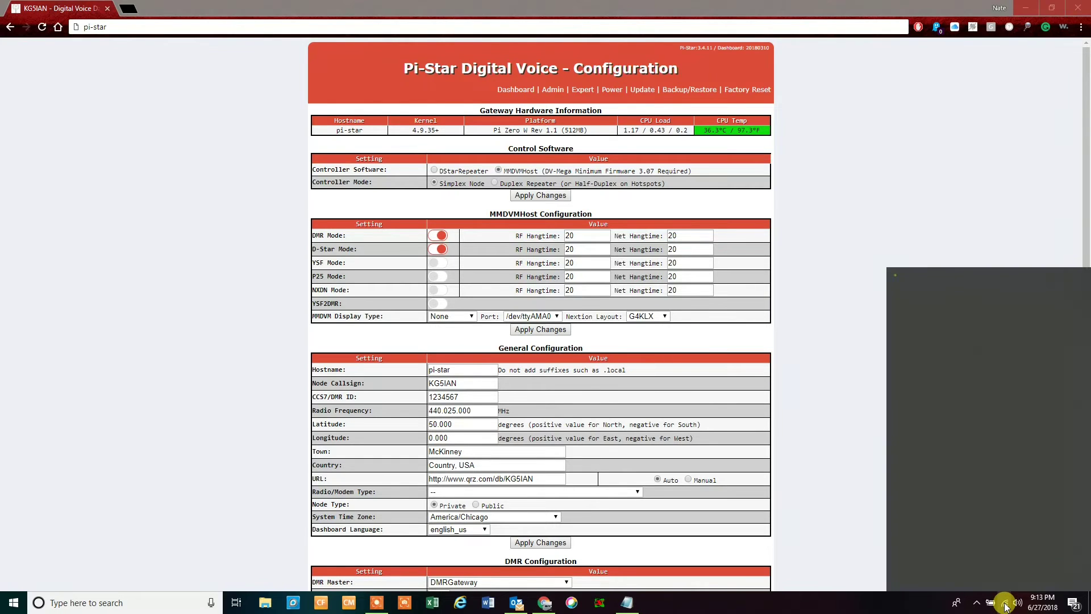
pyautogui.scroll(-2, 983, 453)
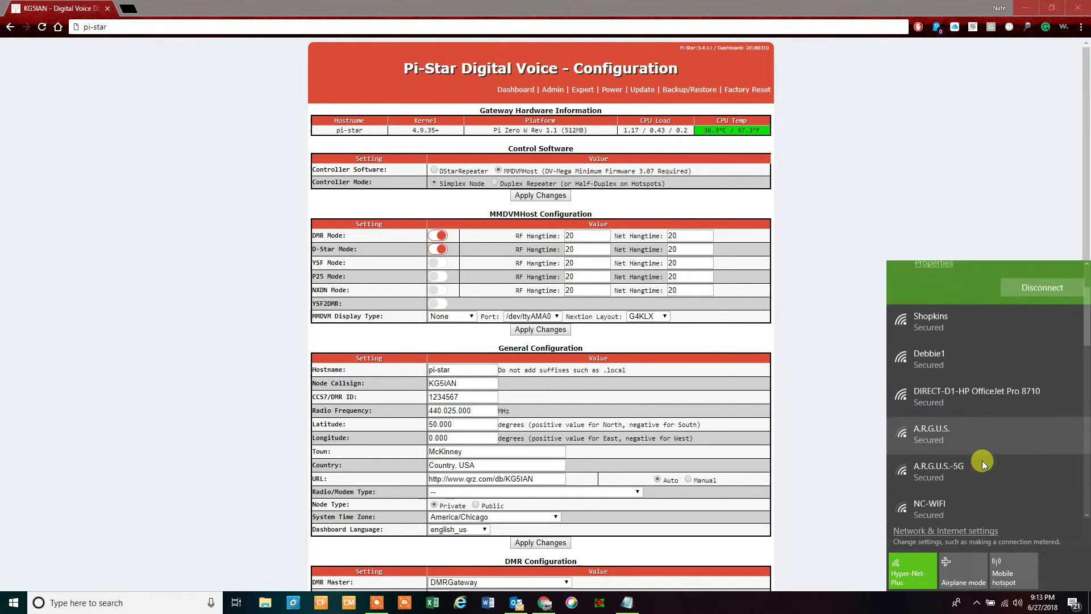
pyautogui.scroll(-1, 982, 460)
pyautogui.scroll(4, 980, 469)
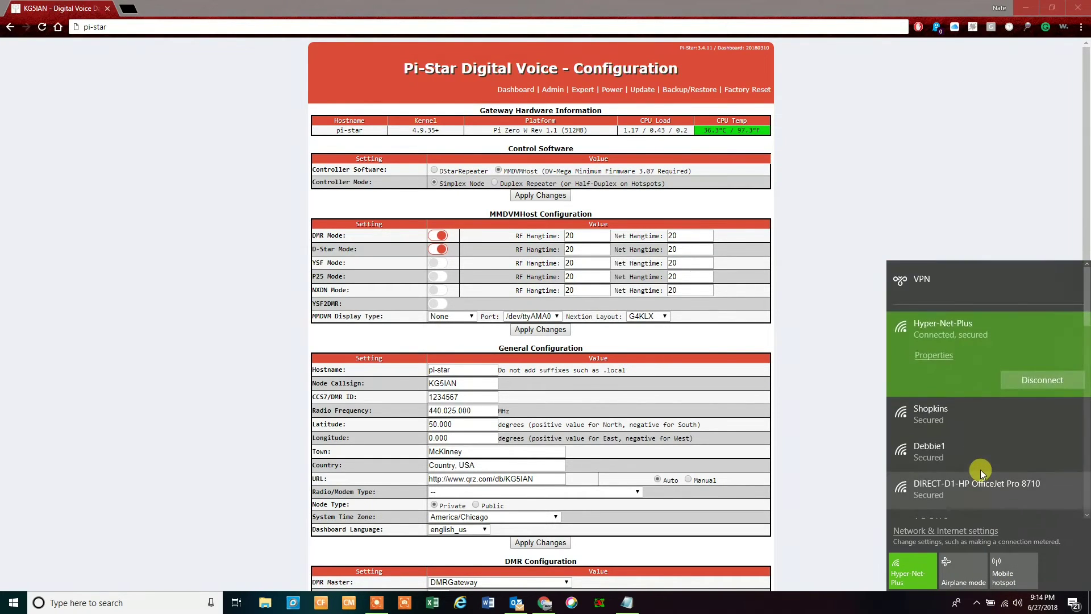
pyautogui.click(820, 374)
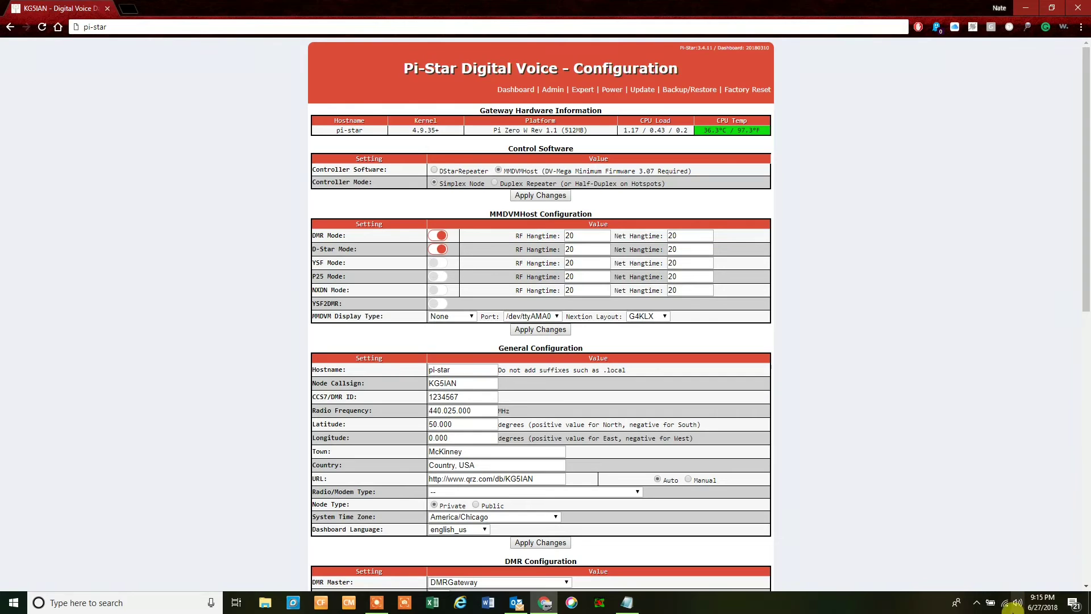
pyautogui.click(1004, 603)
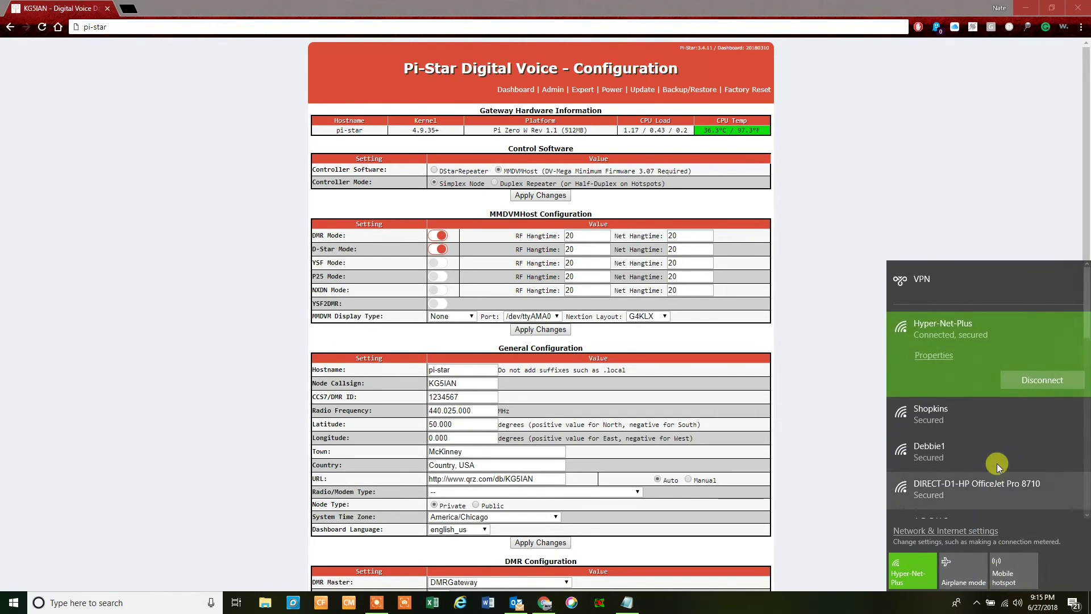
# Scroll through the Wi-Fi network list to check the PC's connection.
pyautogui.scroll(-5, 1002, 445)
pyautogui.scroll(5, 1003, 448)
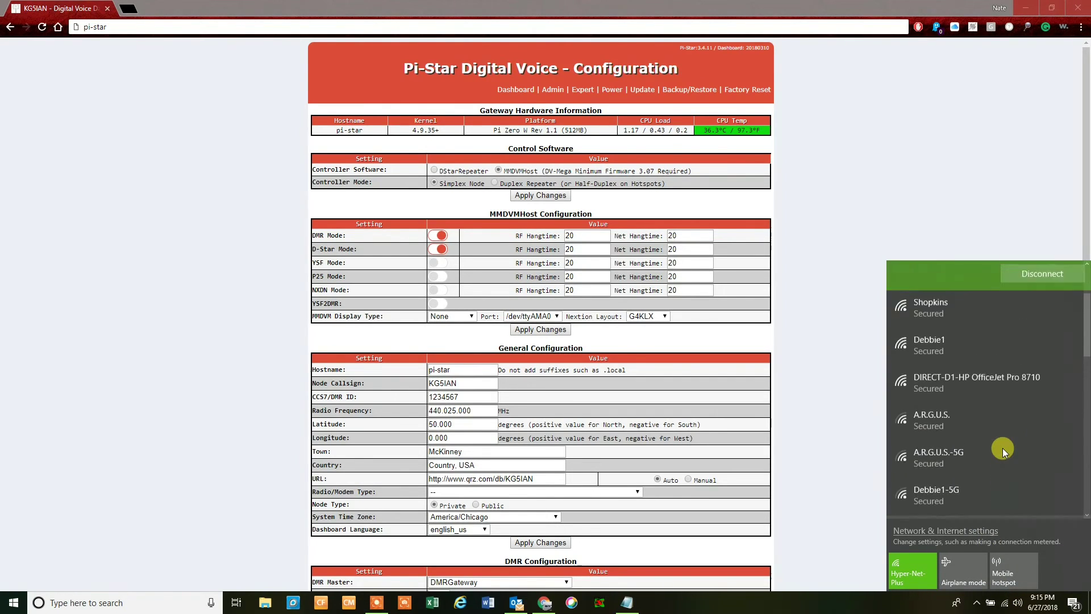
pyautogui.scroll(-3, 1002, 449)
pyautogui.scroll(3, 1004, 456)
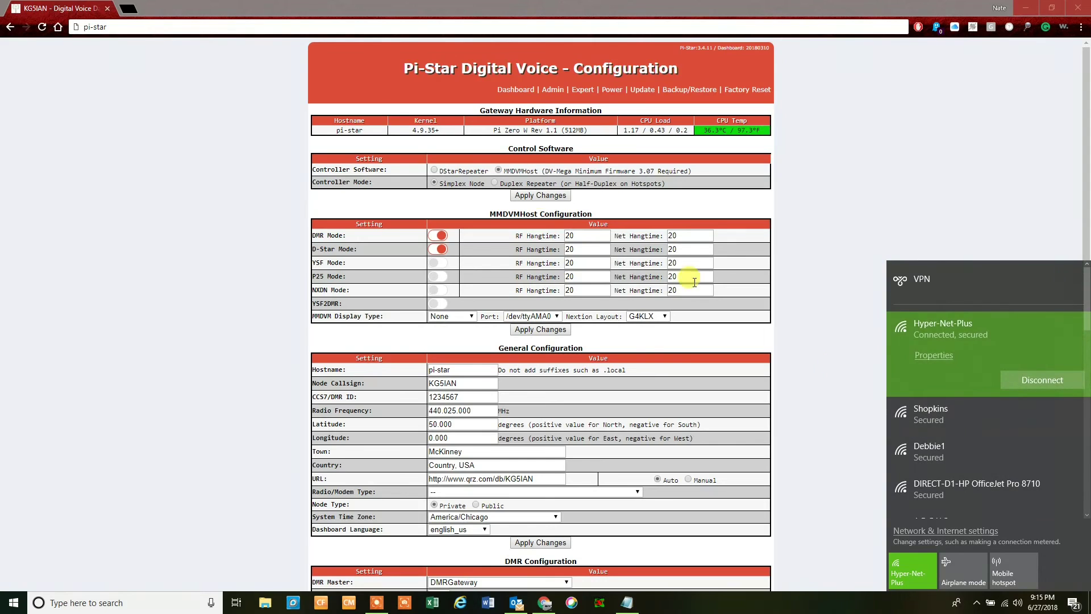
# Reload the pi-star dashboard for KG5IAN, then go to its configuration page.
pyautogui.click(145, 33)
pyautogui.click(150, 23)
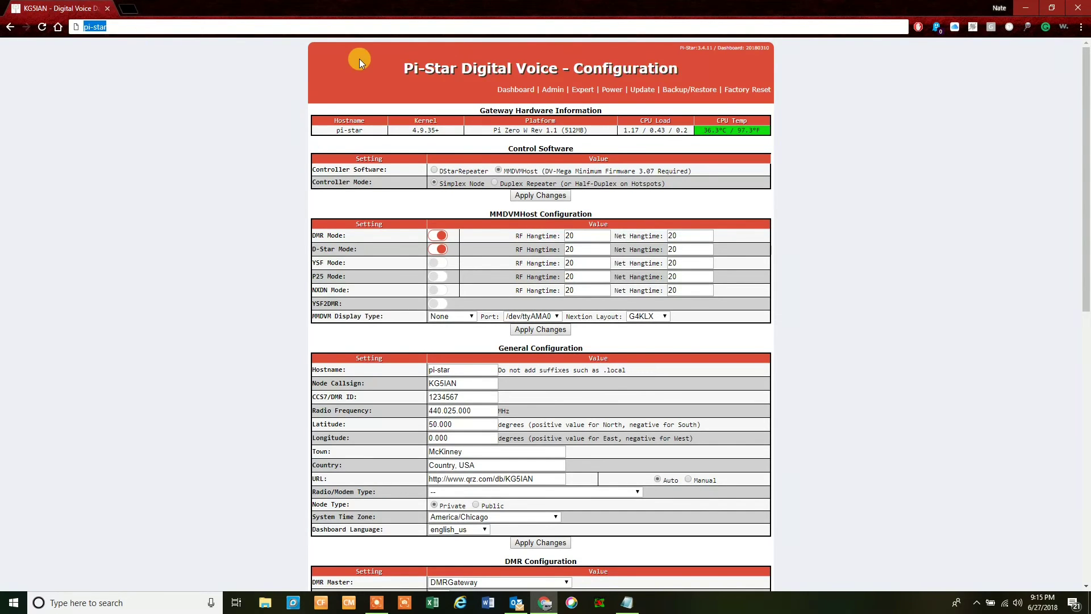
pyautogui.press('Return')
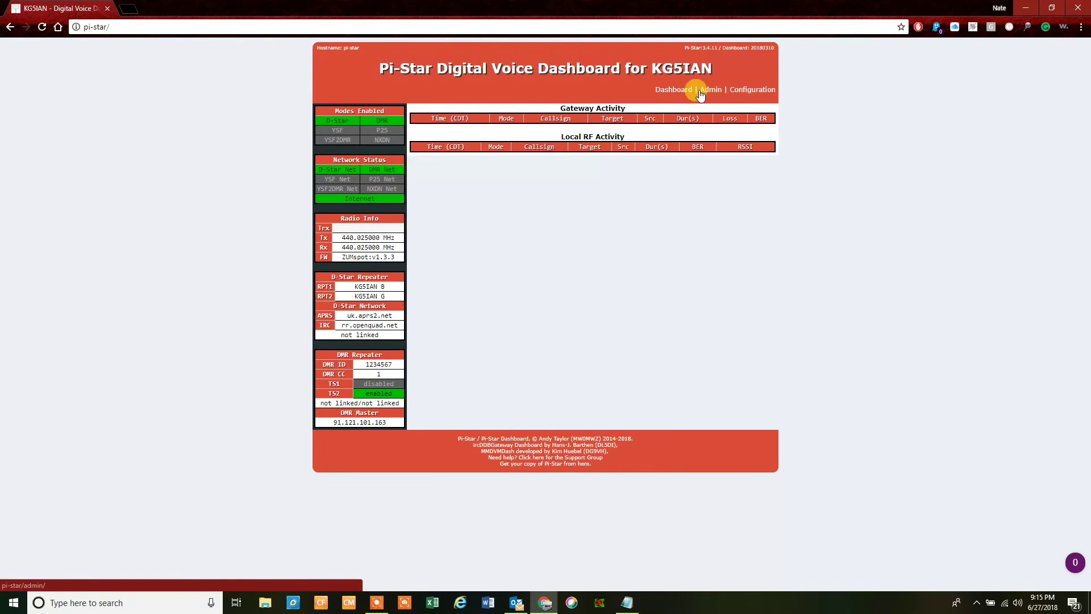
pyautogui.click(749, 95)
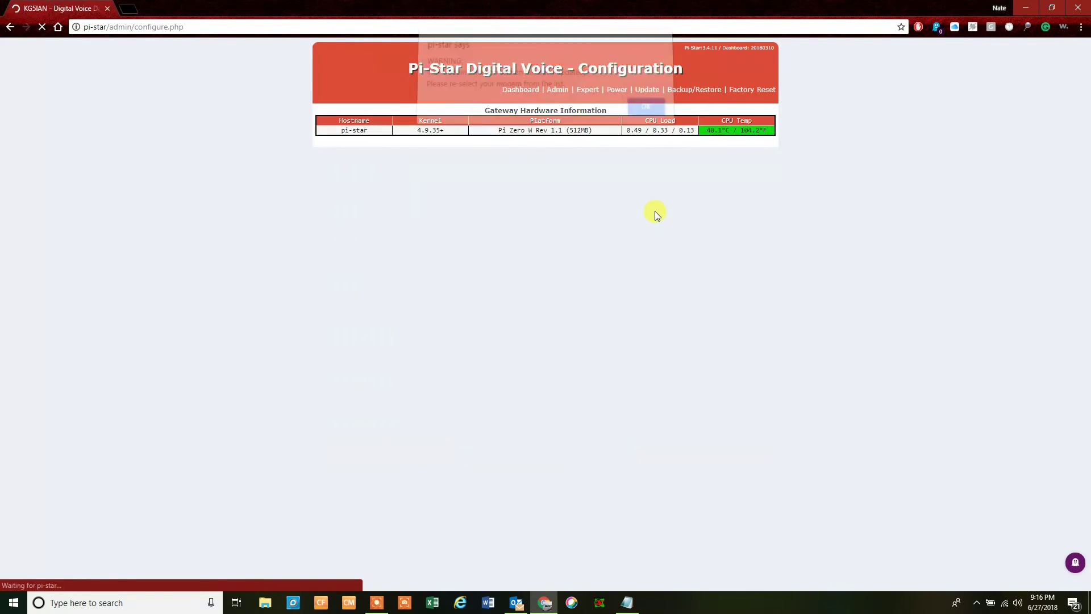
# Dismiss the alert and confirm DMRGateway remains the DMR Master.
pyautogui.click(646, 114)
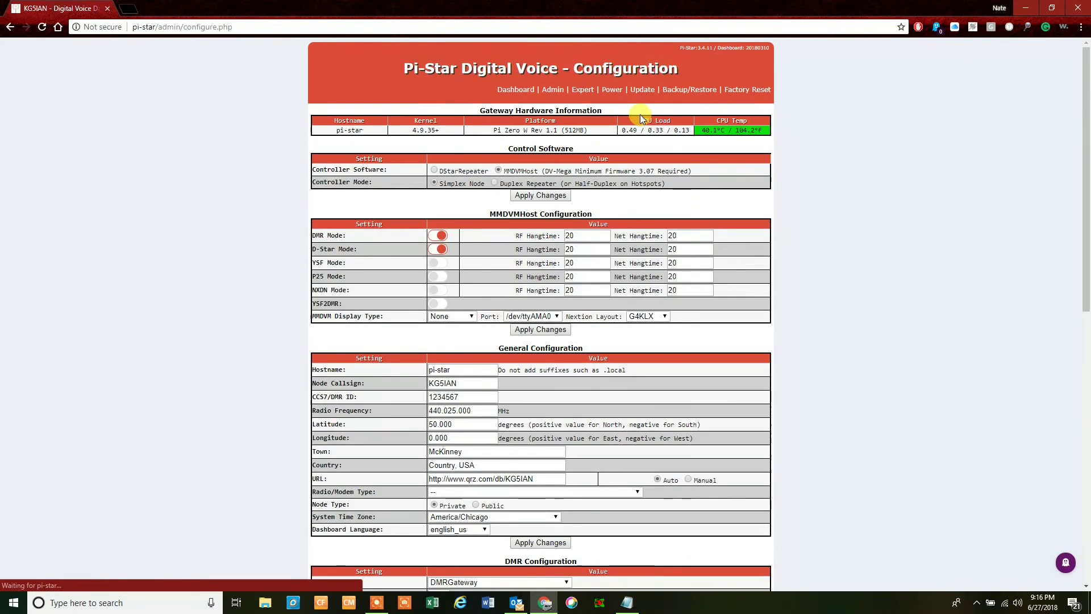
pyautogui.scroll(-1, 563, 242)
pyautogui.scroll(-8, 571, 254)
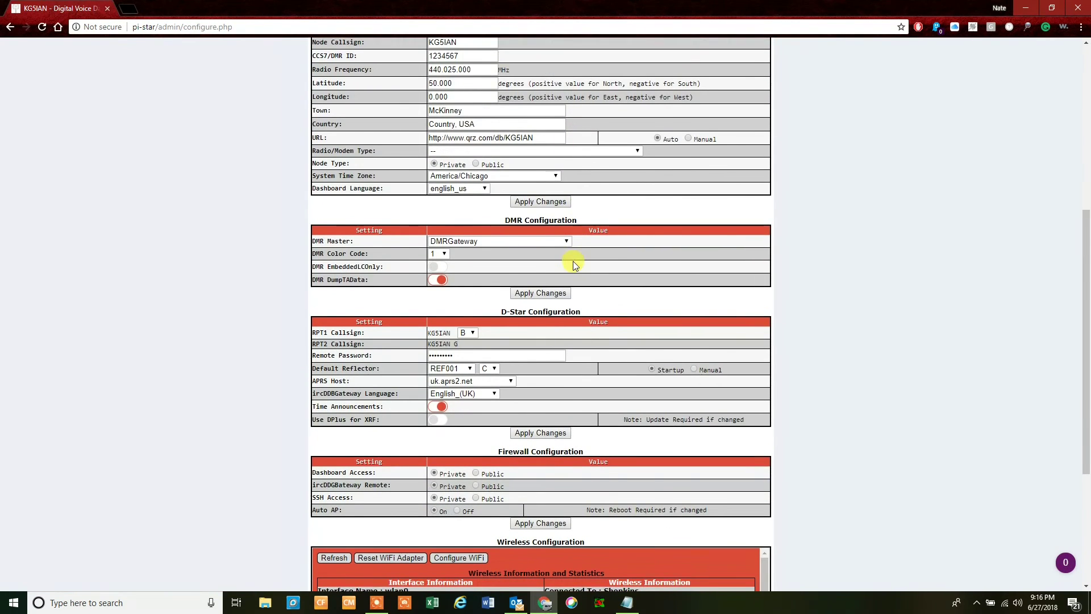
pyautogui.scroll(3, 575, 258)
pyautogui.click(481, 241)
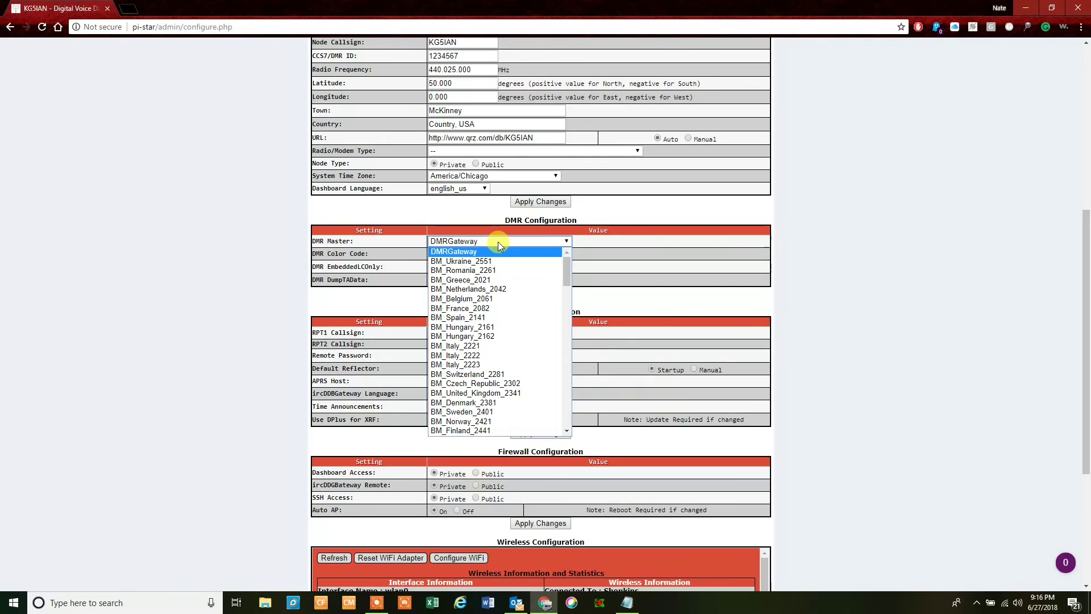
pyautogui.click(497, 241)
pyautogui.scroll(-2, 501, 247)
pyautogui.click(496, 128)
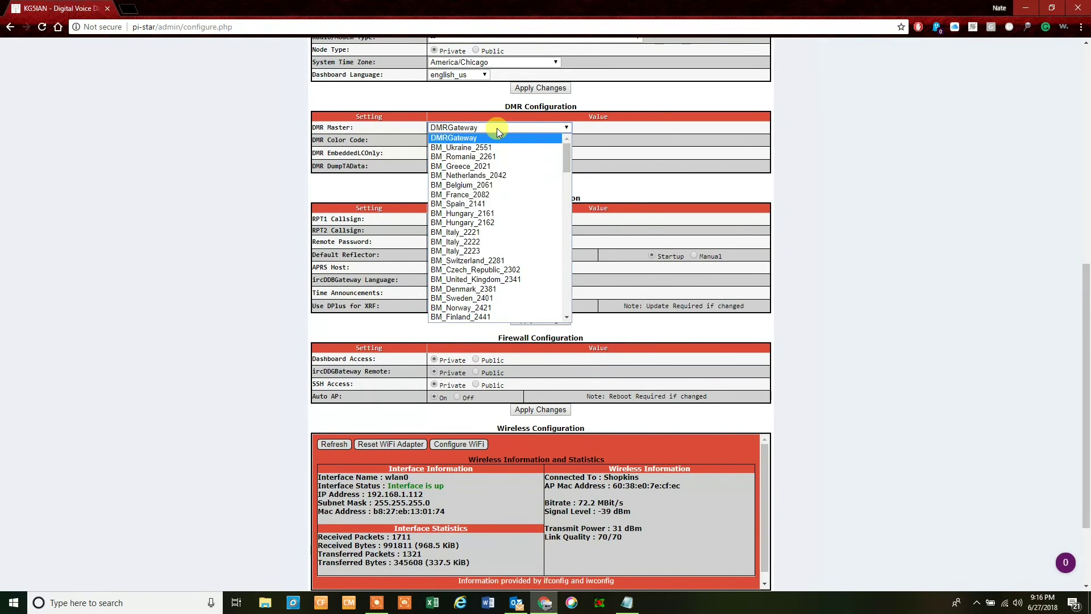
pyautogui.moveTo(565, 168); pyautogui.dragTo(547, 136)
pyautogui.click(444, 104)
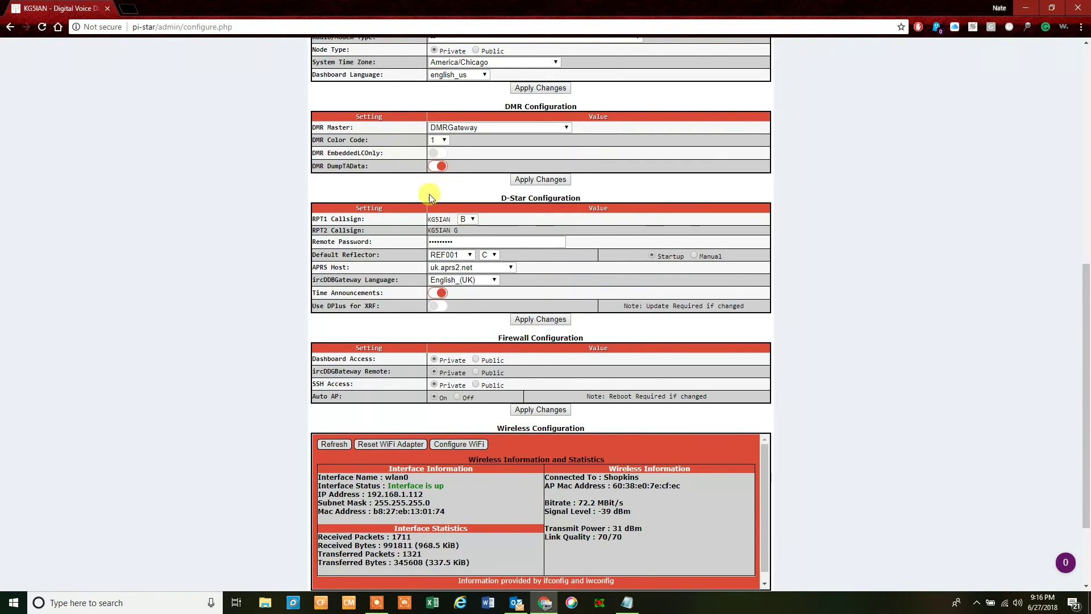
pyautogui.scroll(-1, 410, 194)
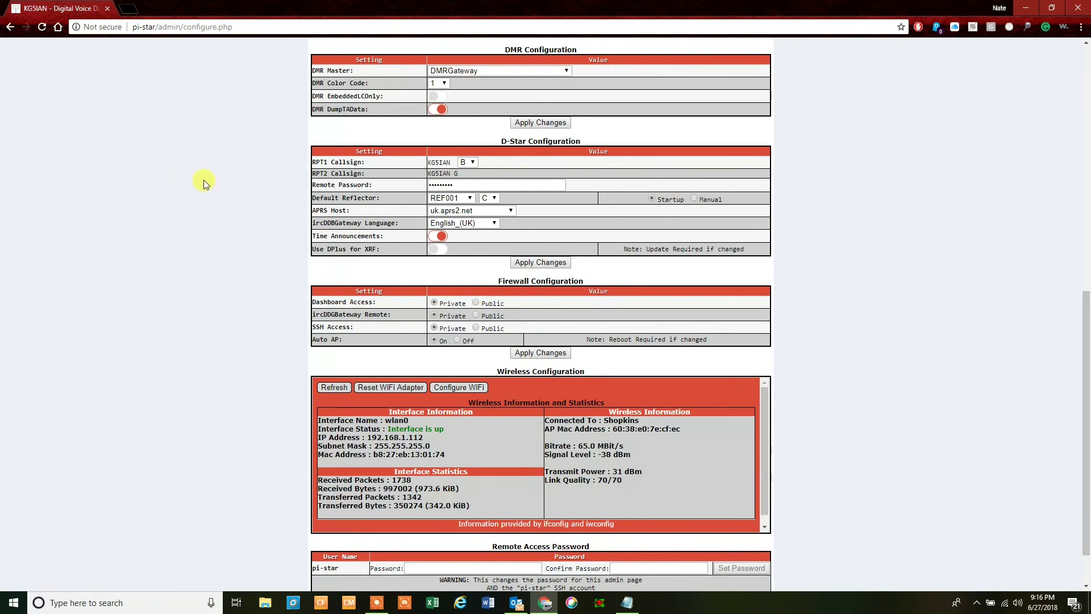
# Keep RPT1 module B, then scroll to Wireless Configuration showing wlan0 up.
pyautogui.click(495, 174)
pyautogui.click(473, 162)
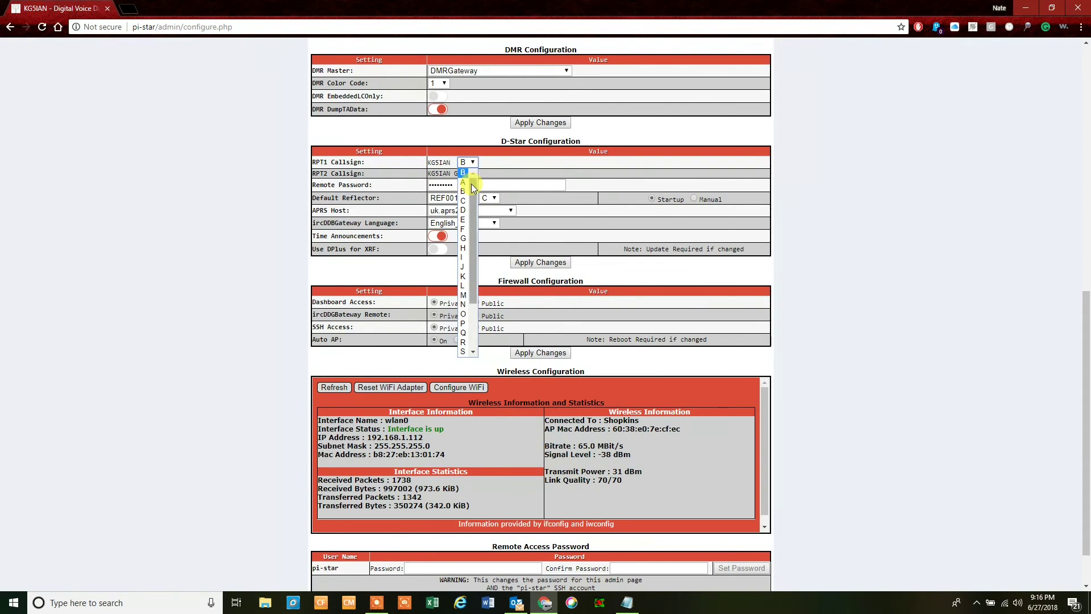
pyautogui.moveTo(471, 183)
pyautogui.mouseDown()
pyautogui.moveTo(465, 267)
pyautogui.moveTo(471, 166)
pyautogui.mouseUp()
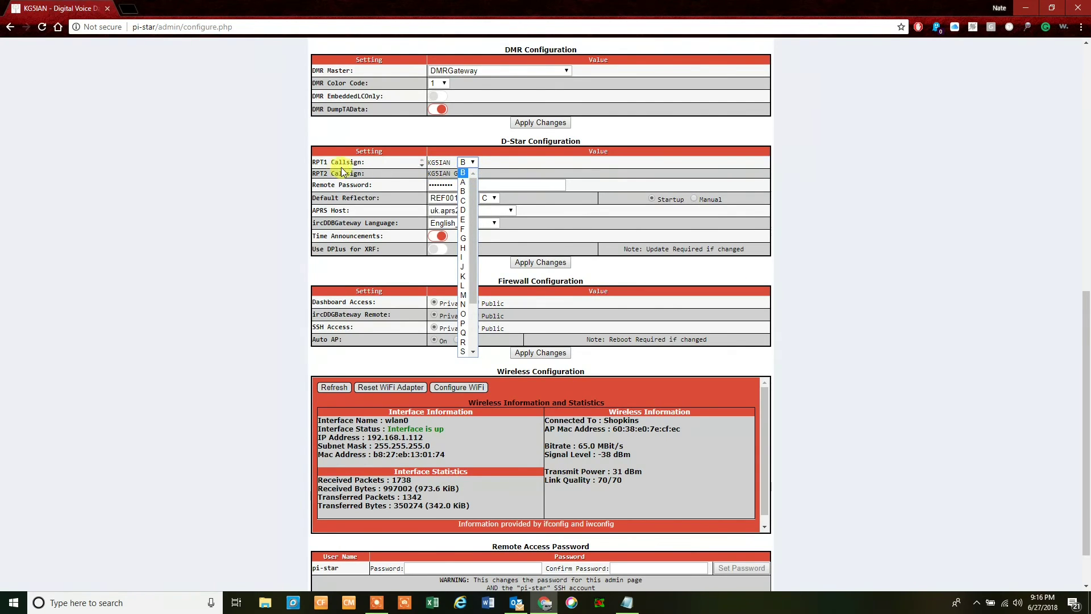
pyautogui.click(263, 164)
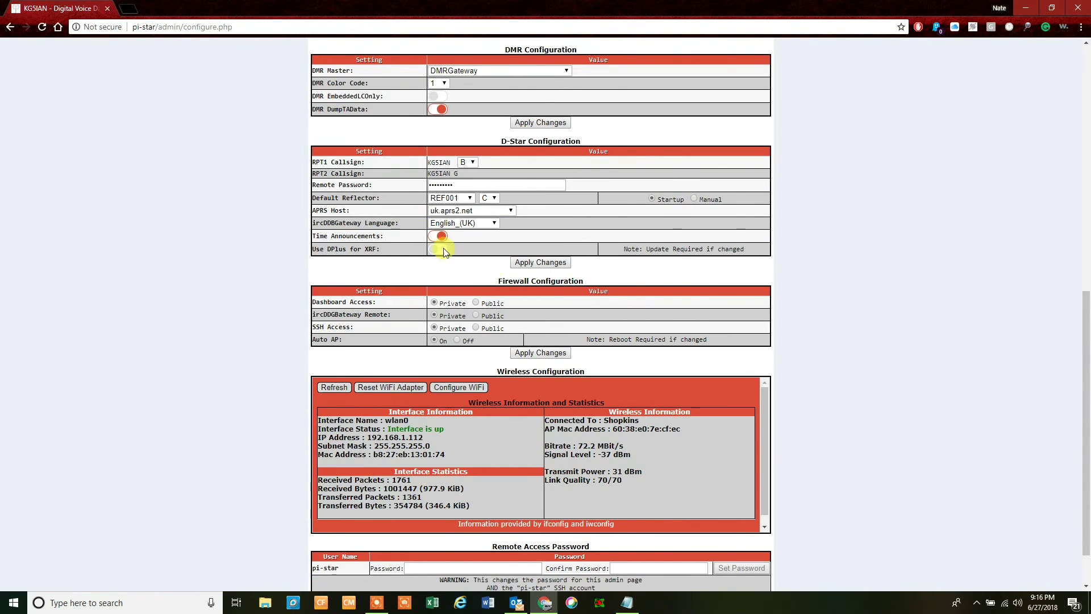
pyautogui.scroll(-1, 333, 251)
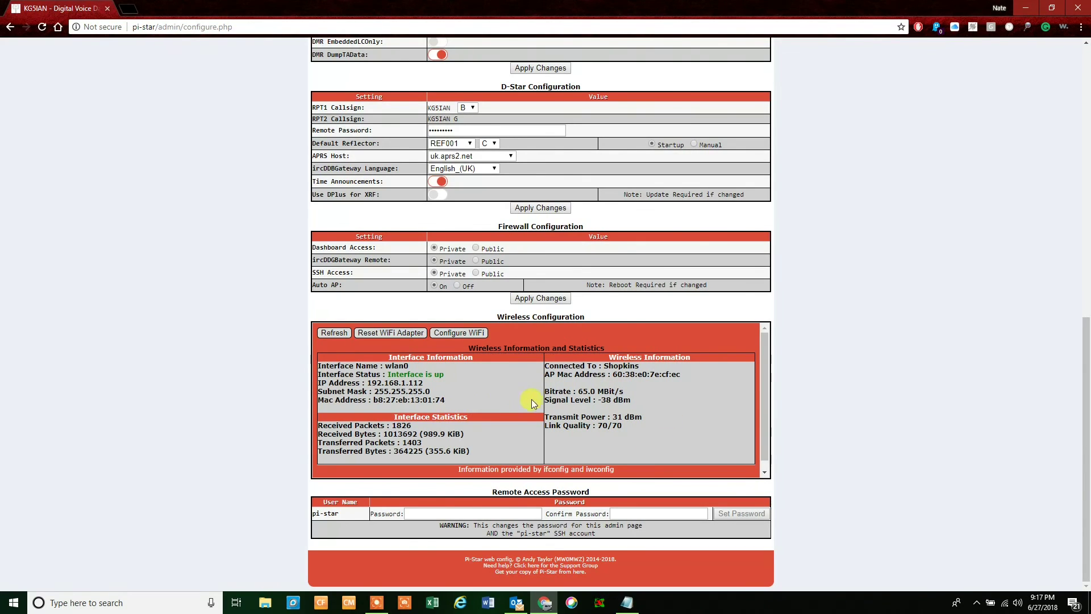
pyautogui.doubleClick(620, 365)
pyautogui.click(610, 389)
pyautogui.scroll(-1, 605, 392)
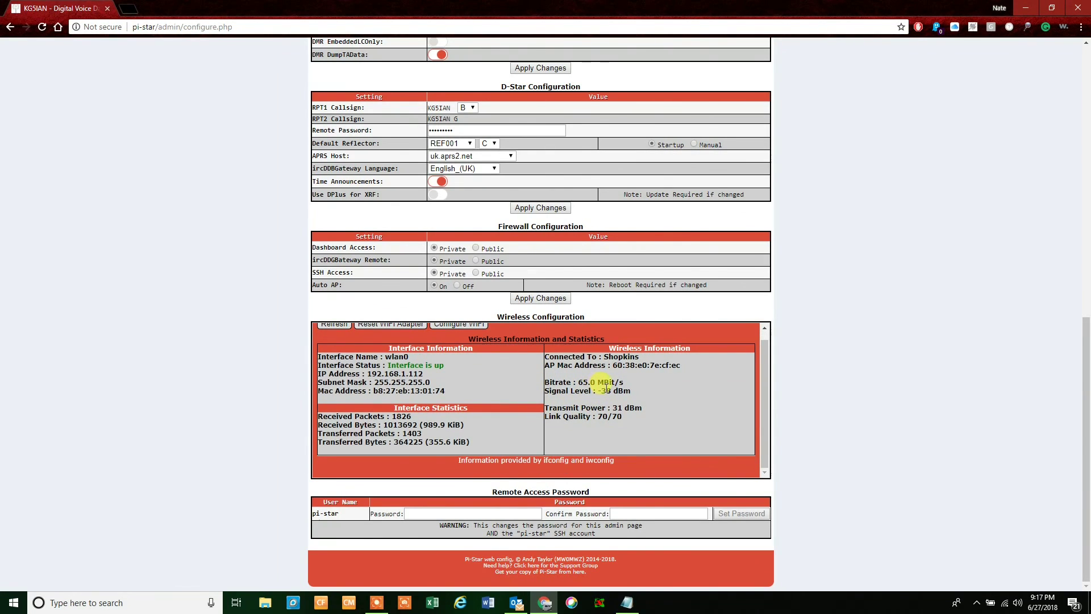